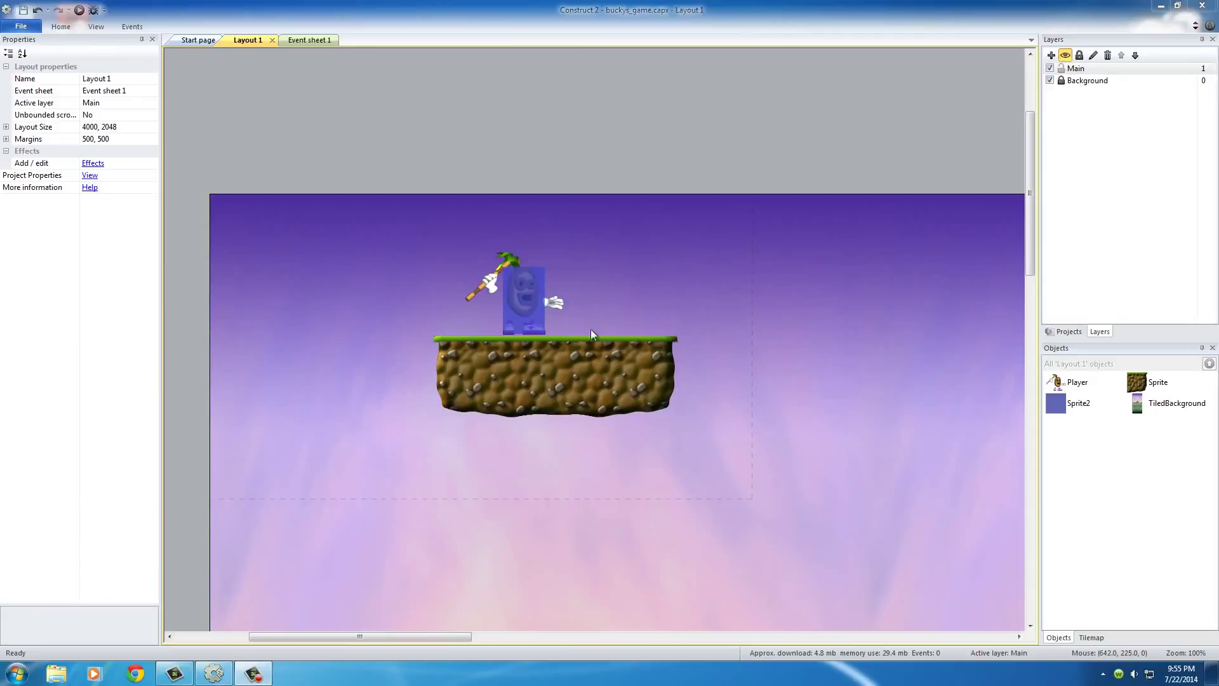
Examine the properties and behaviors of the blue box over the player and of the three ground tiles.
left_click(534, 300)
left_click(479, 323)
left_click(551, 374)
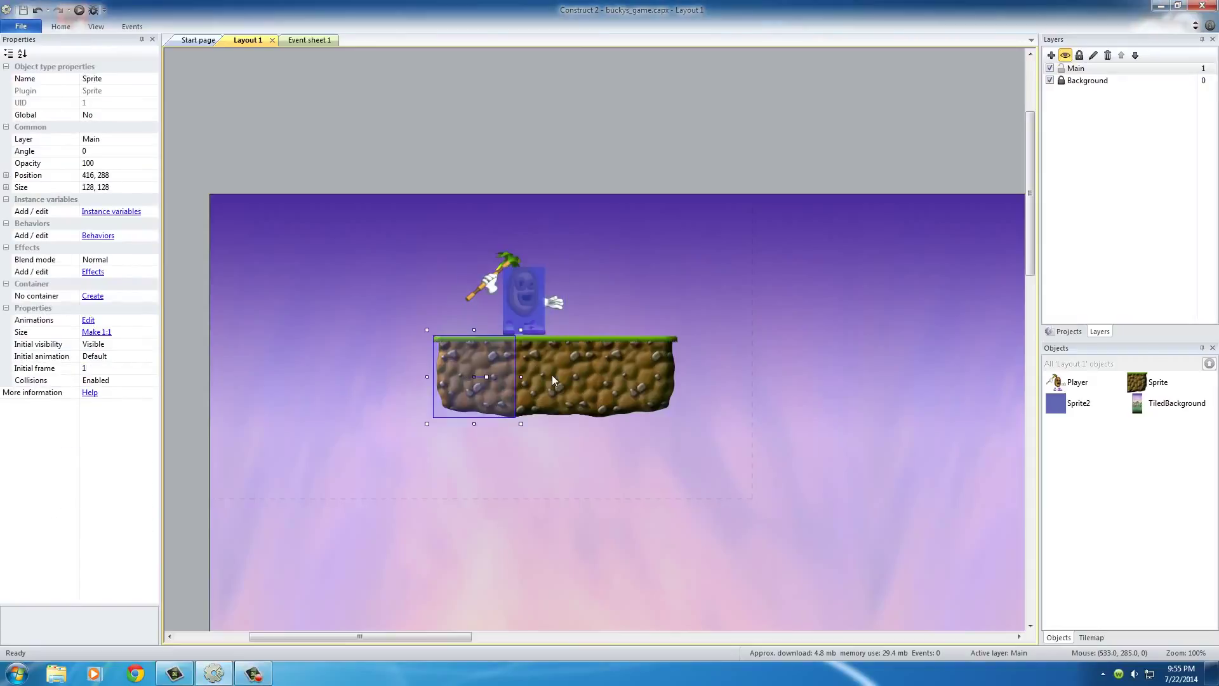
left_click(642, 379)
left_click(538, 311)
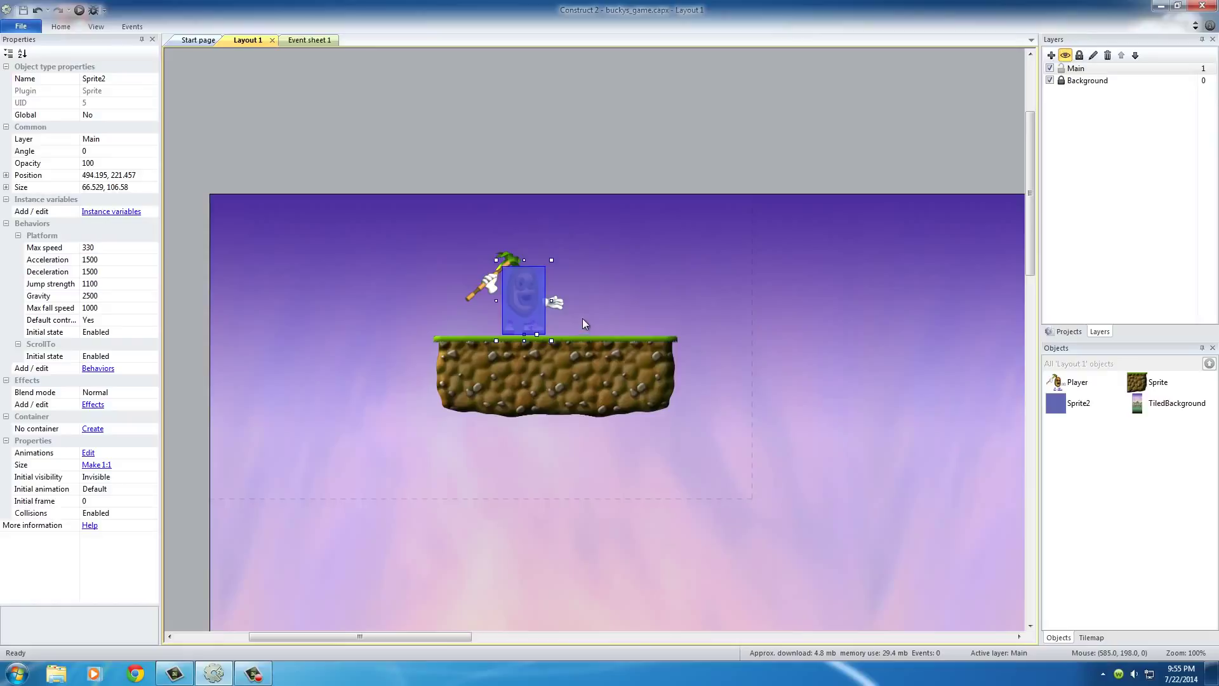
left_click(607, 280)
left_click(524, 305)
left_click(604, 287)
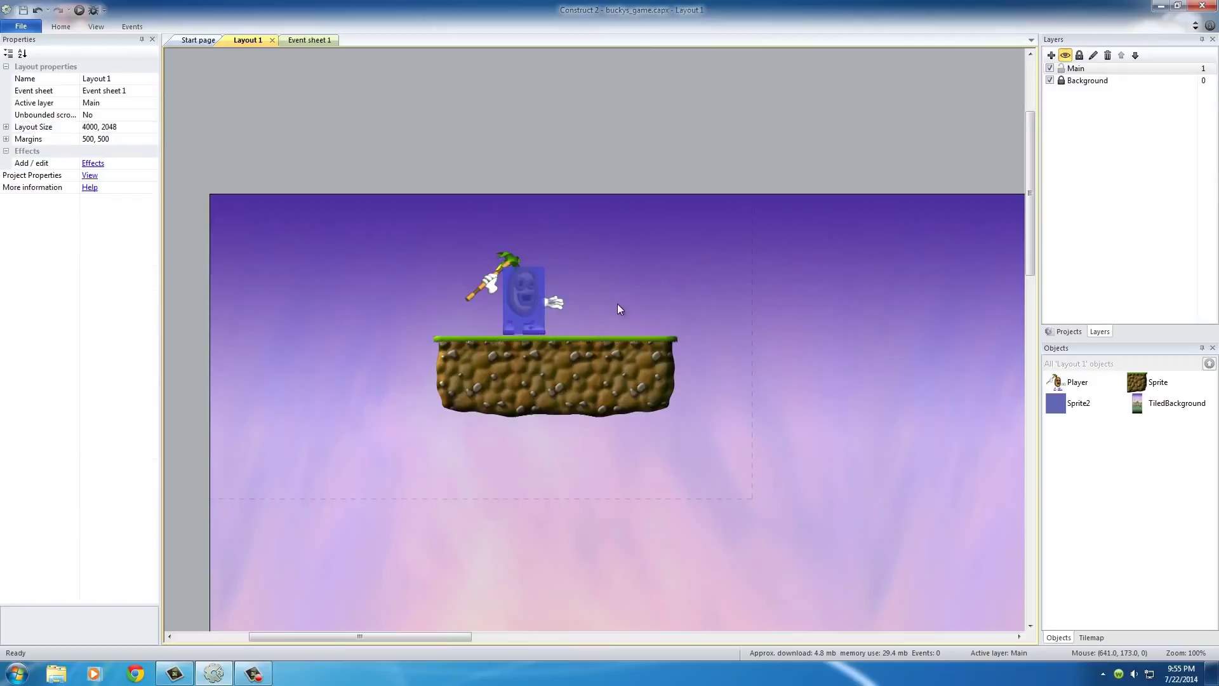
left_click(537, 306)
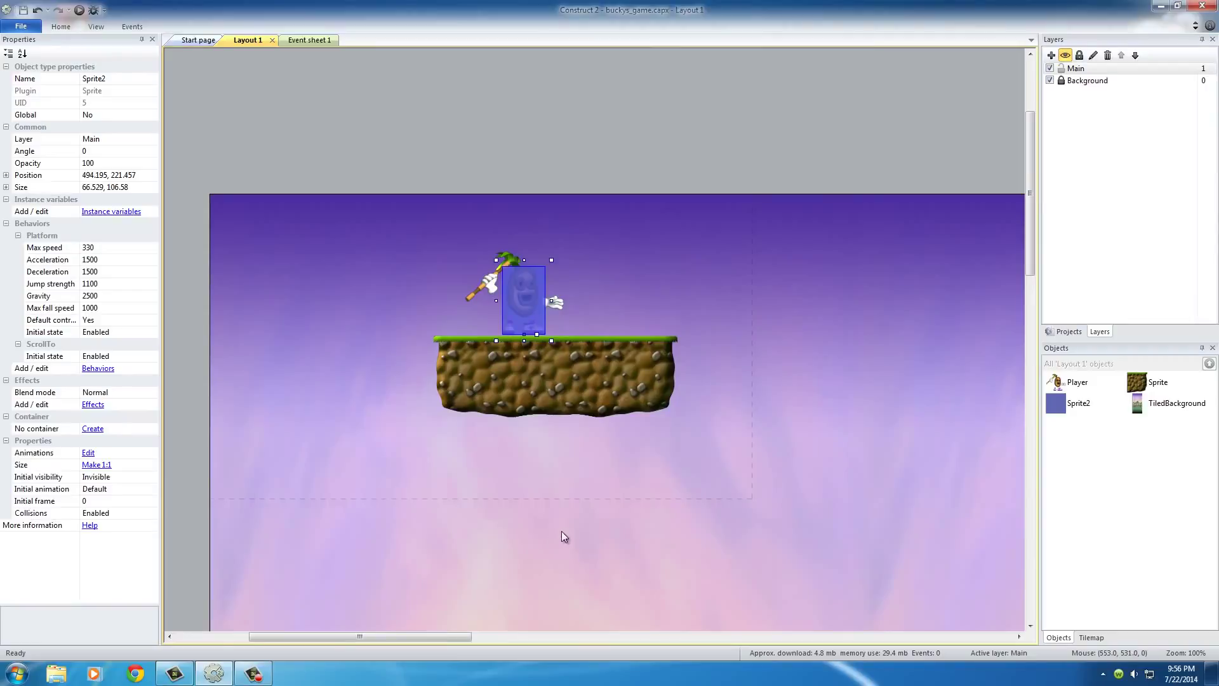
left_click(539, 253)
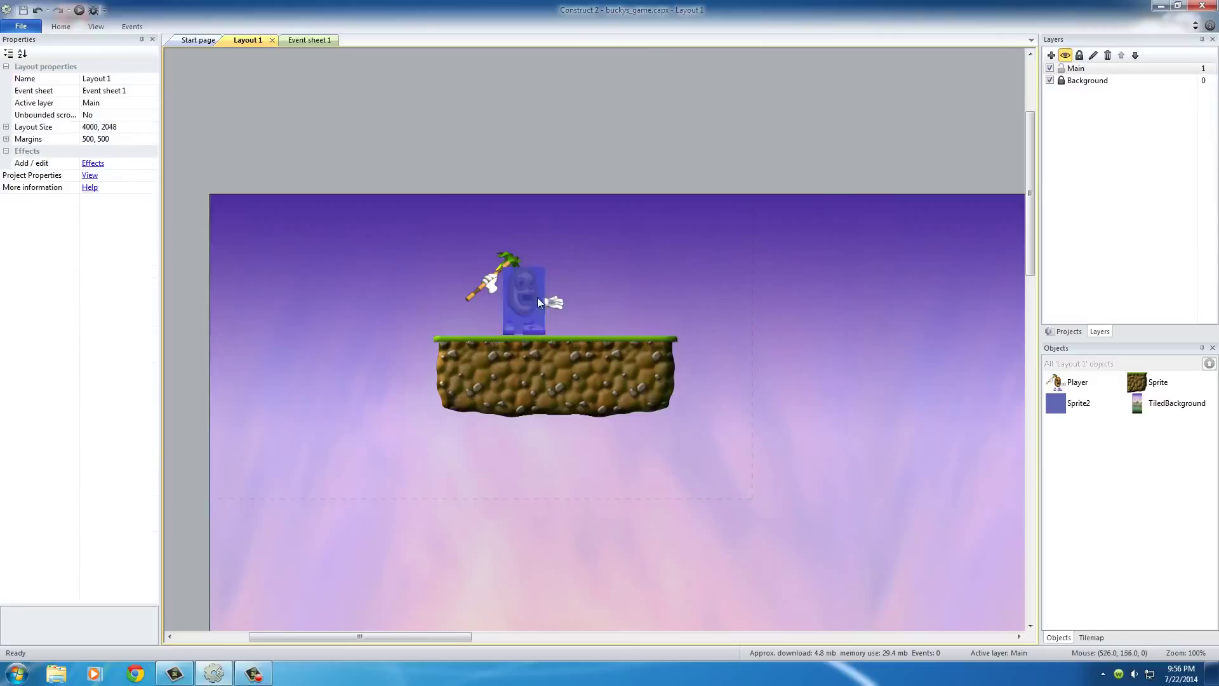
left_click(529, 299)
left_click(596, 268)
left_click(478, 379)
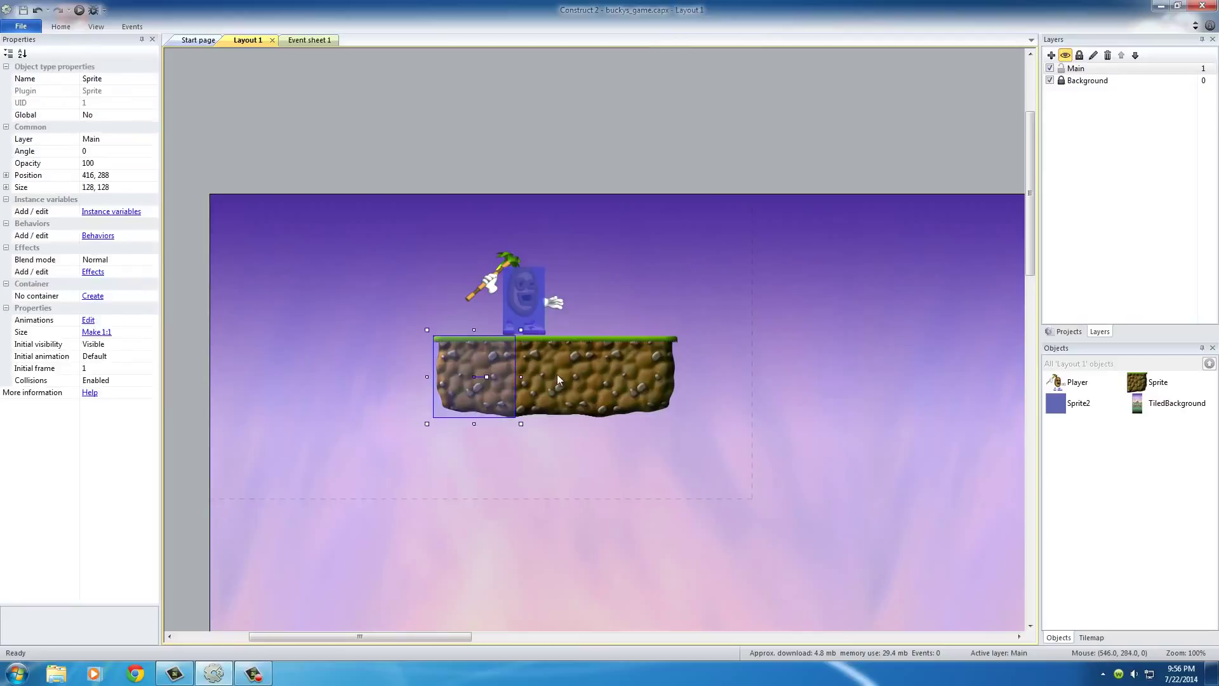
left_click(558, 379)
left_click(629, 376)
left_click(464, 376)
left_click(447, 296)
Add the Solid behavior to the ground tile Sprite so other objects cannot fall through it.
left_click(476, 373)
left_click(97, 236)
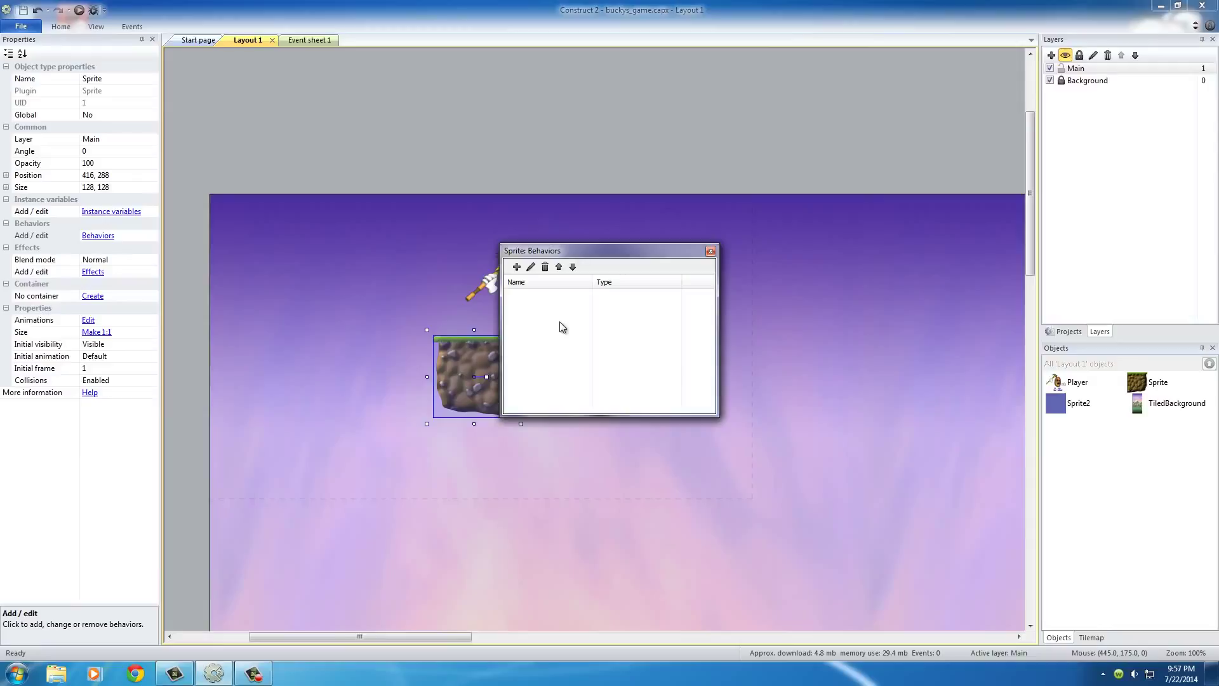
left_click_drag(543, 254, 575, 309)
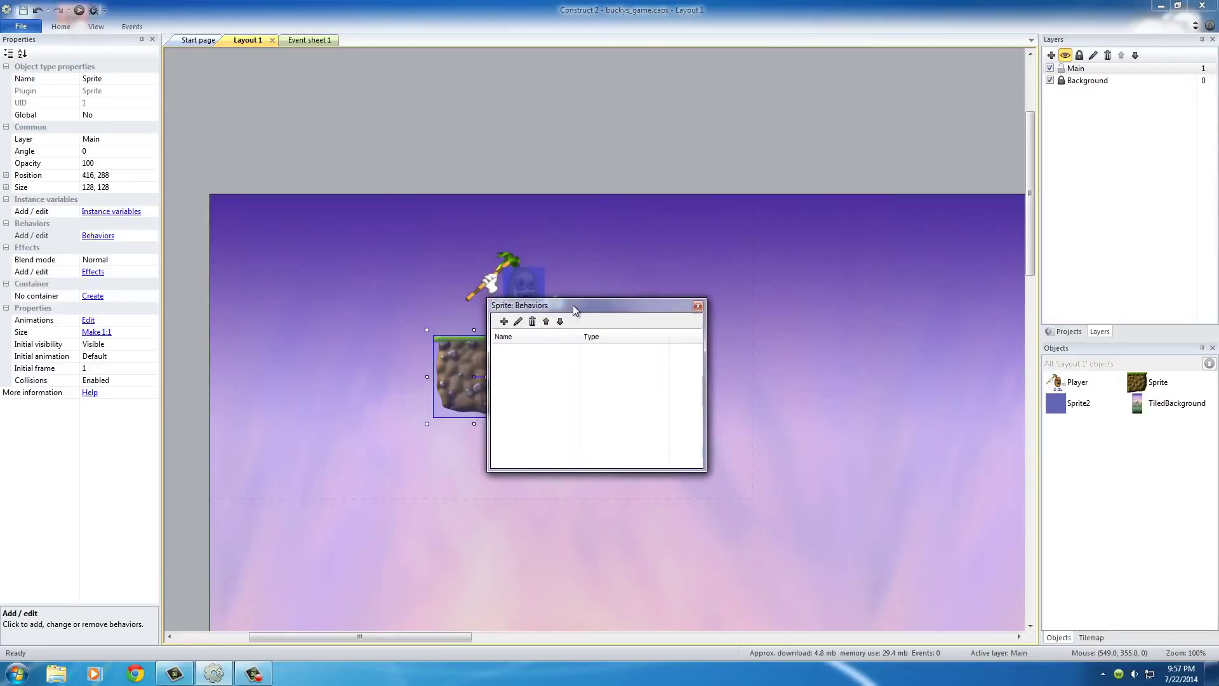
left_click(504, 322)
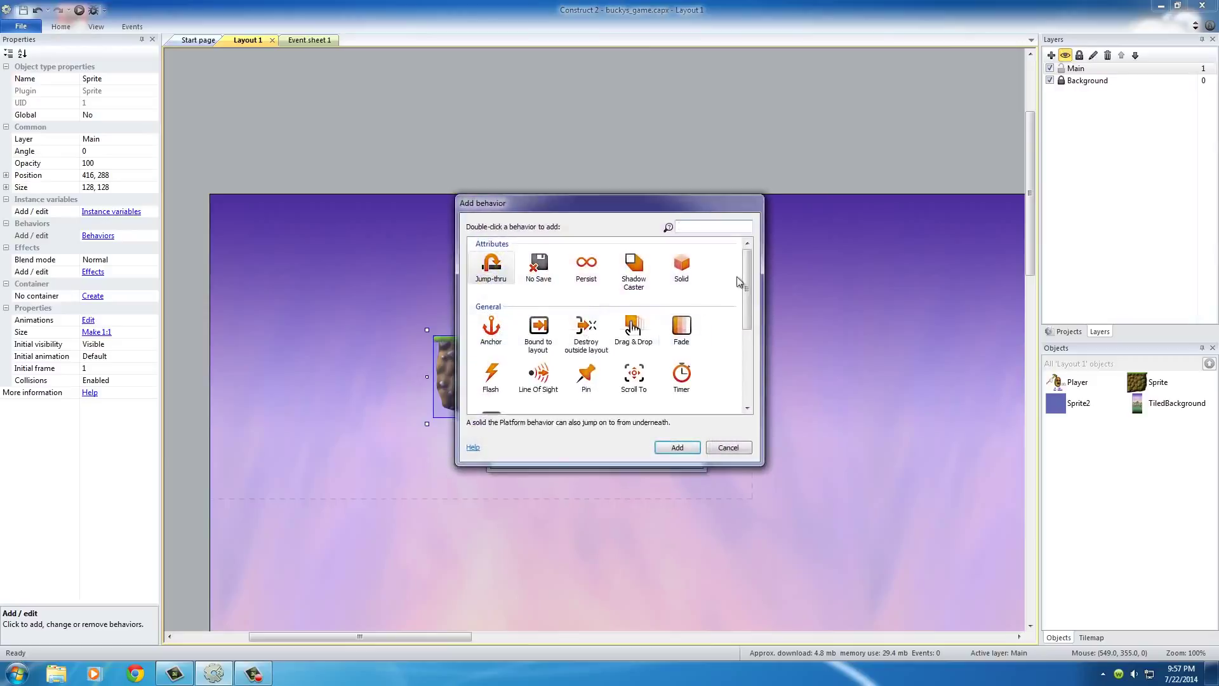
left_click(681, 266)
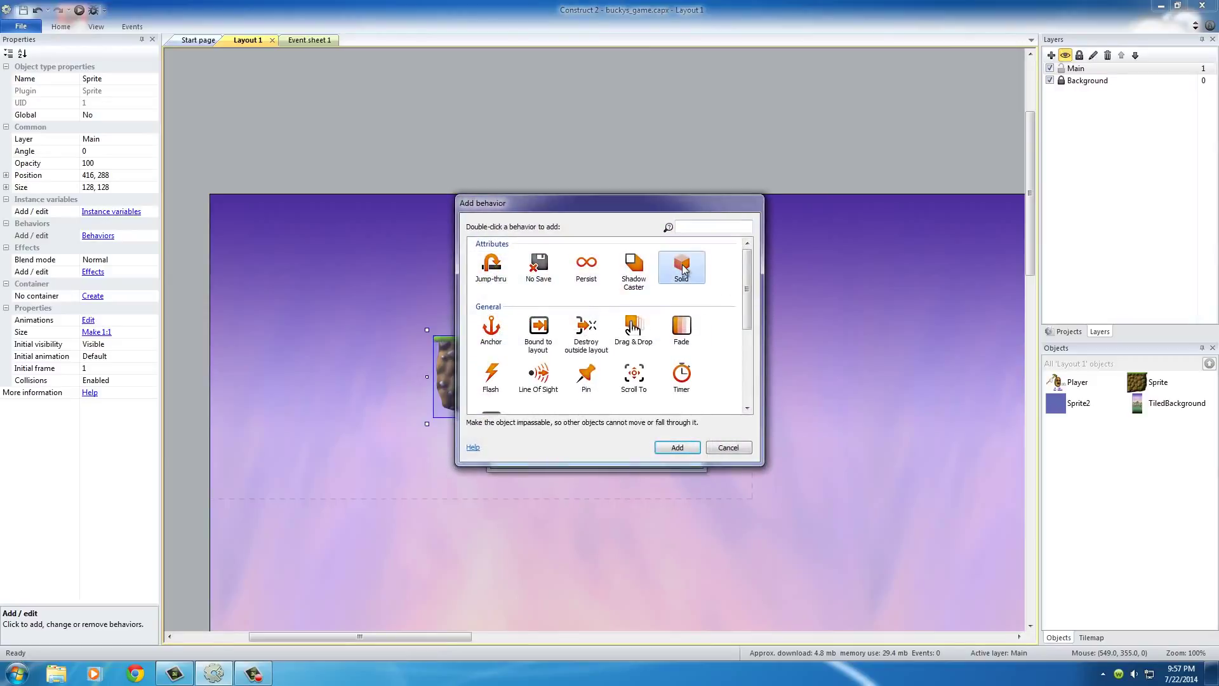
left_click_drag(747, 294, 747, 364)
left_click(538, 379)
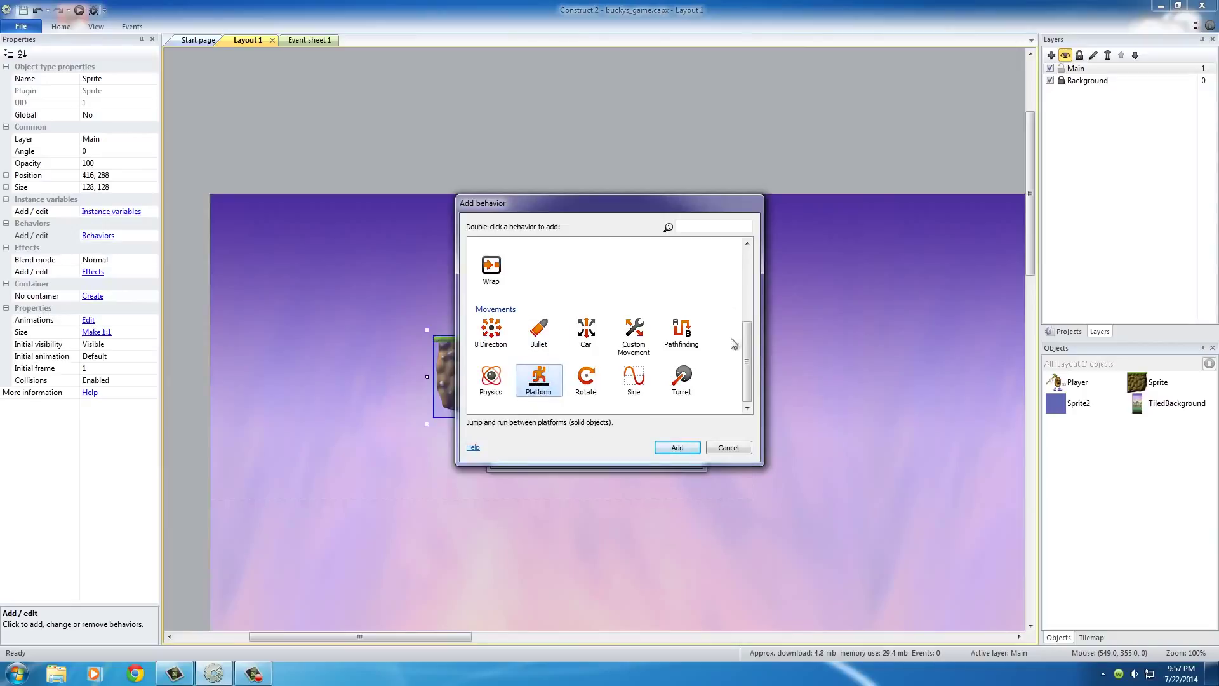
left_click_drag(746, 361, 737, 298)
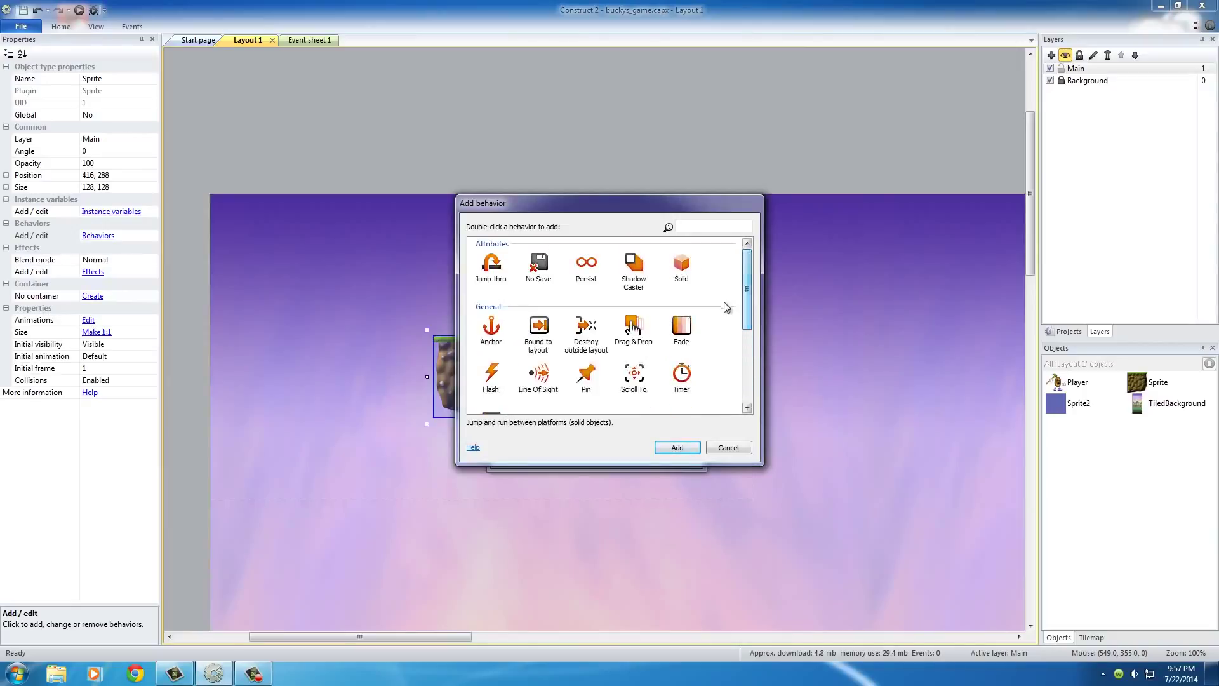
left_click(681, 270)
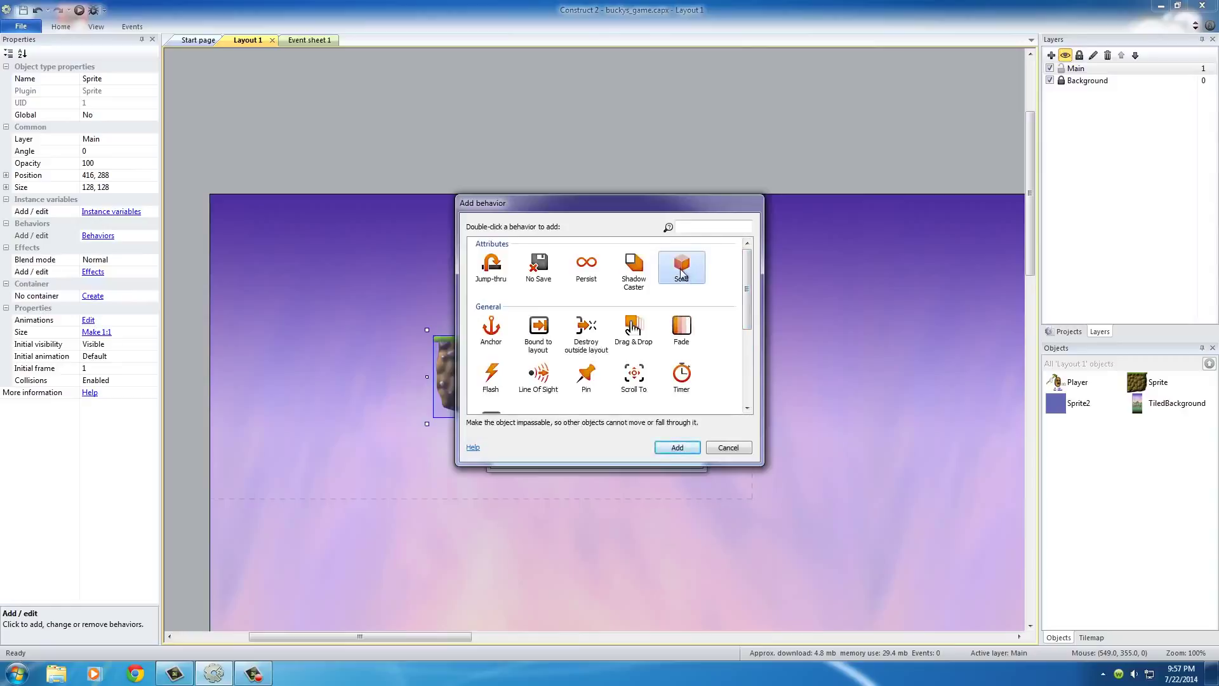
left_click(677, 448)
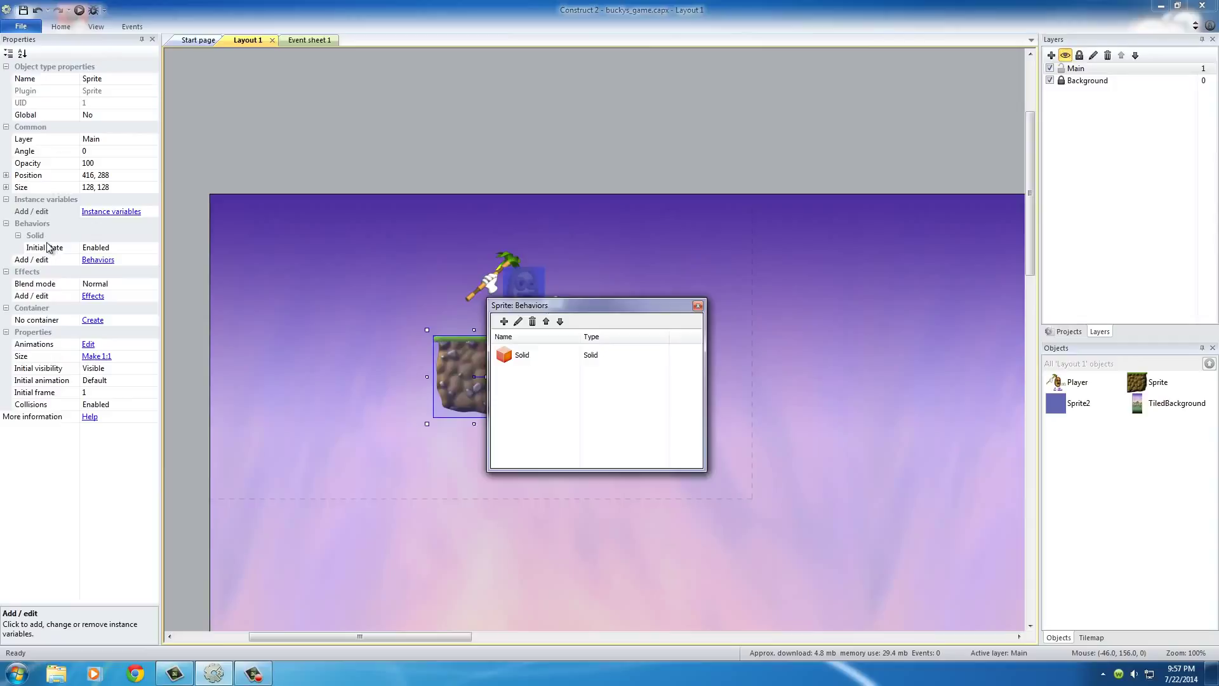
left_click(698, 308)
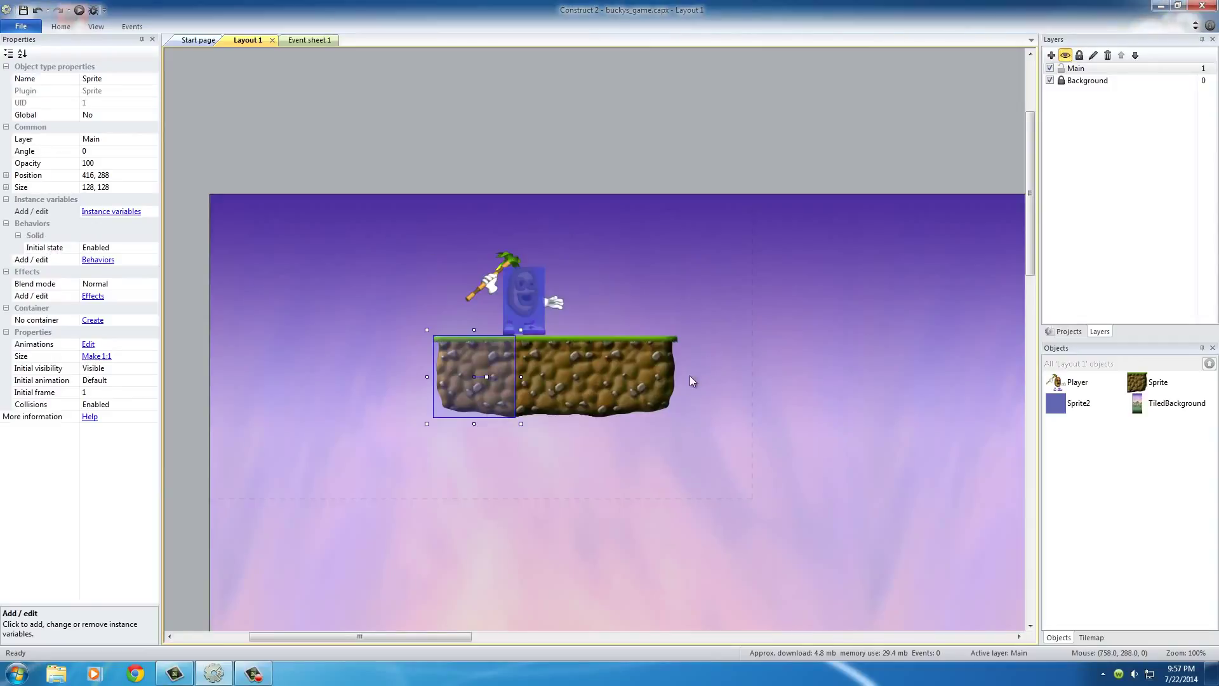
Check each of the three ground tiles for the Solid behavior in its properties.
left_click(558, 372)
left_click(635, 373)
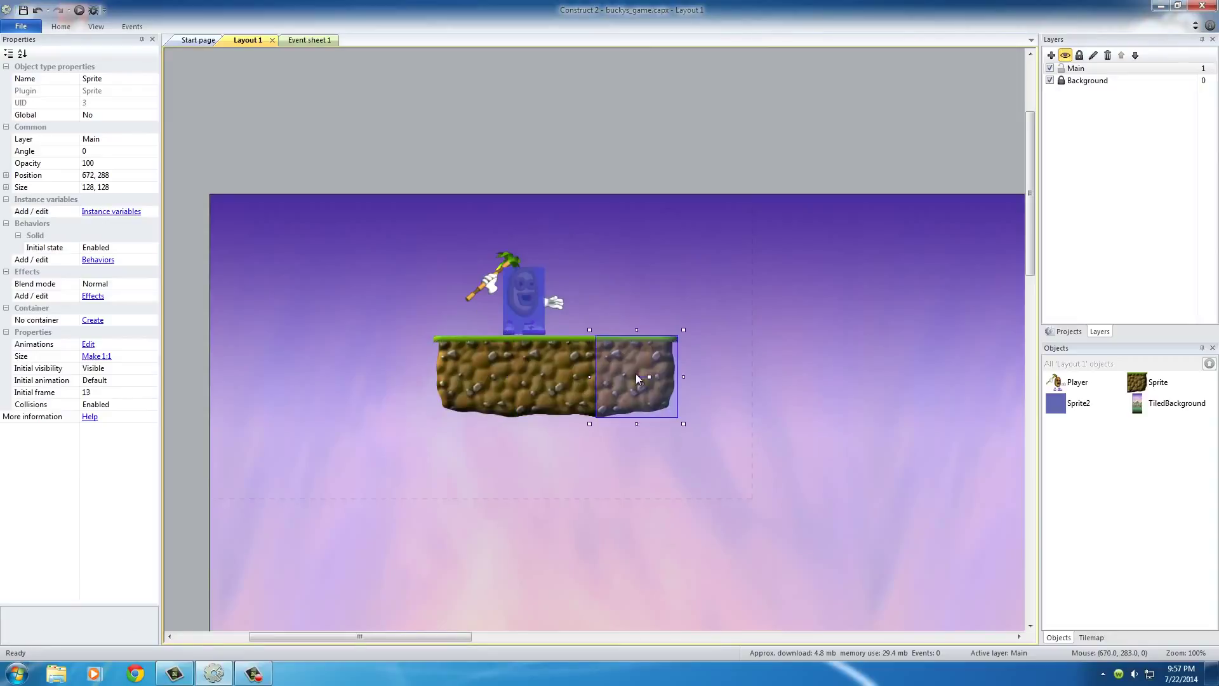
left_click(466, 377)
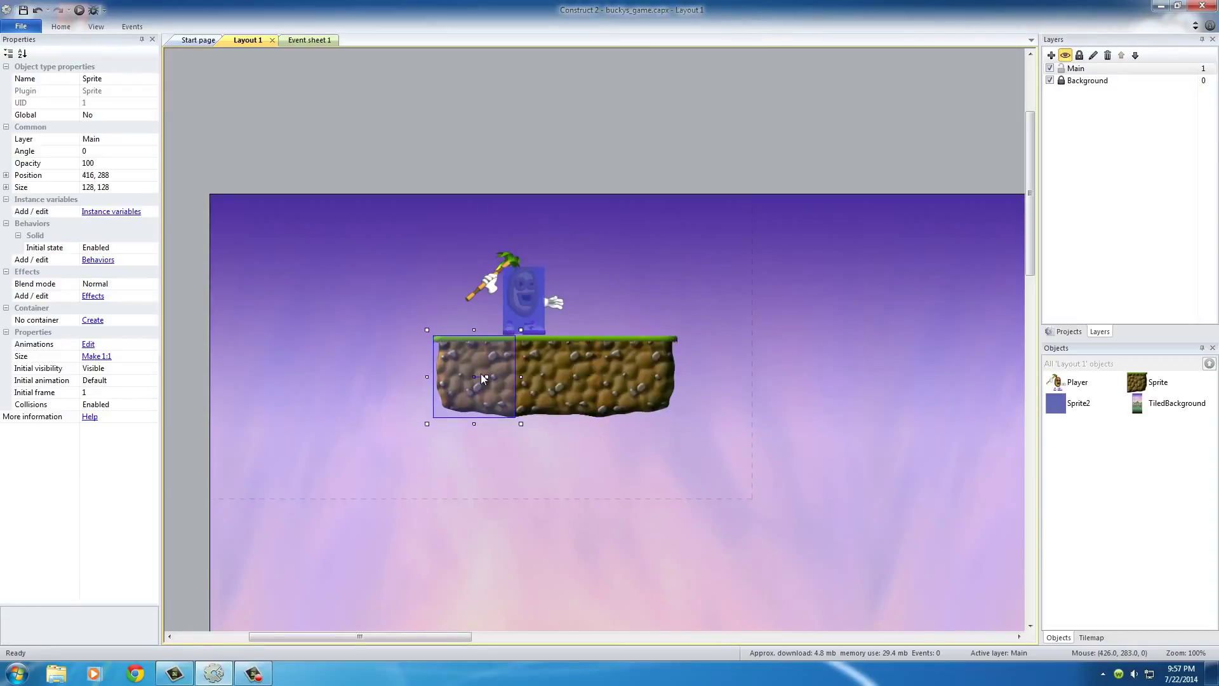
left_click(557, 375)
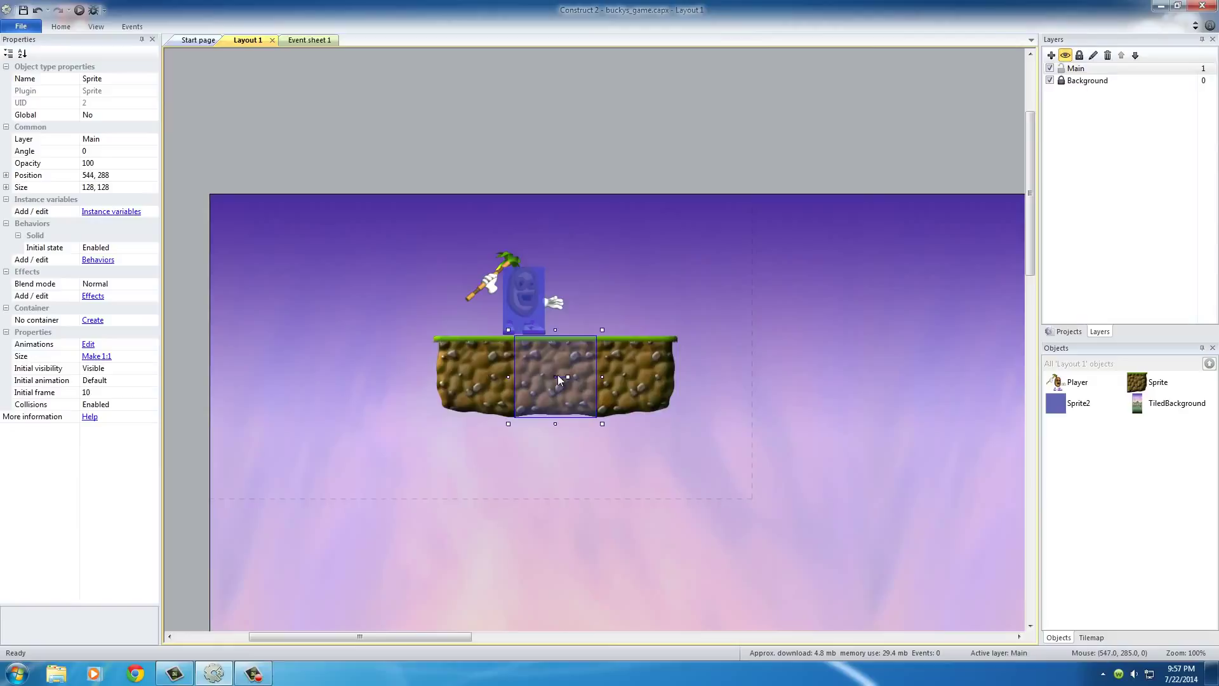
left_click(620, 372)
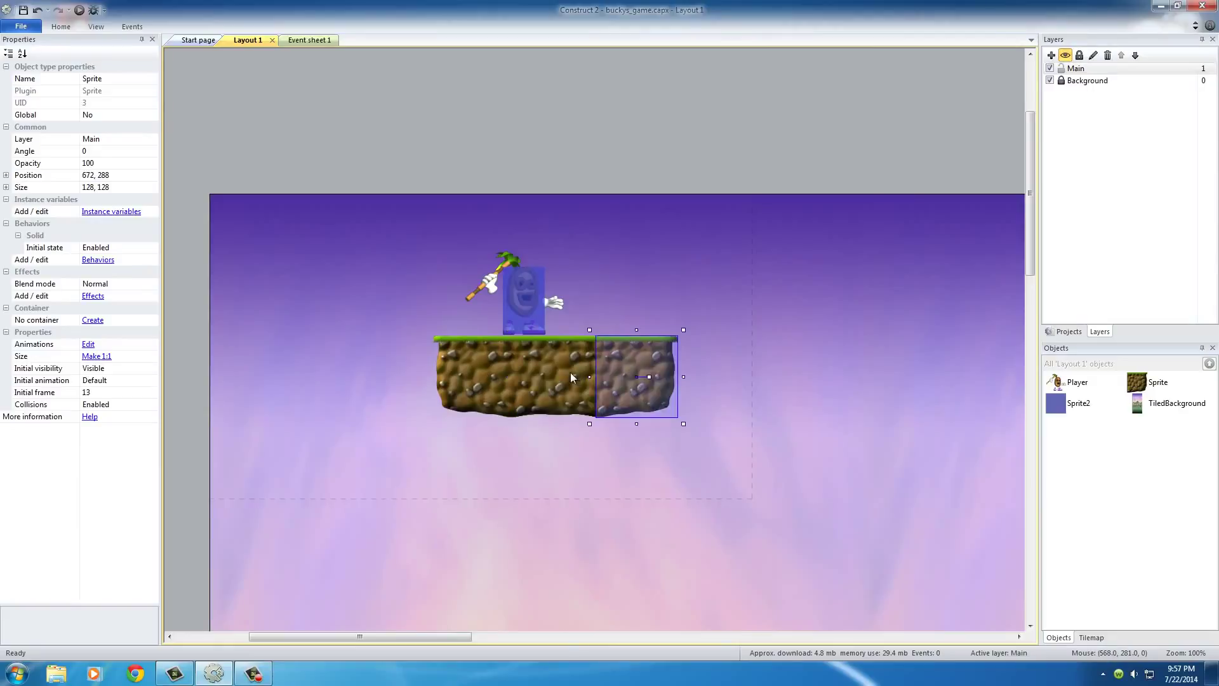
left_click(570, 372)
left_click(488, 377)
left_click(546, 376)
left_click(631, 375)
left_click(478, 381)
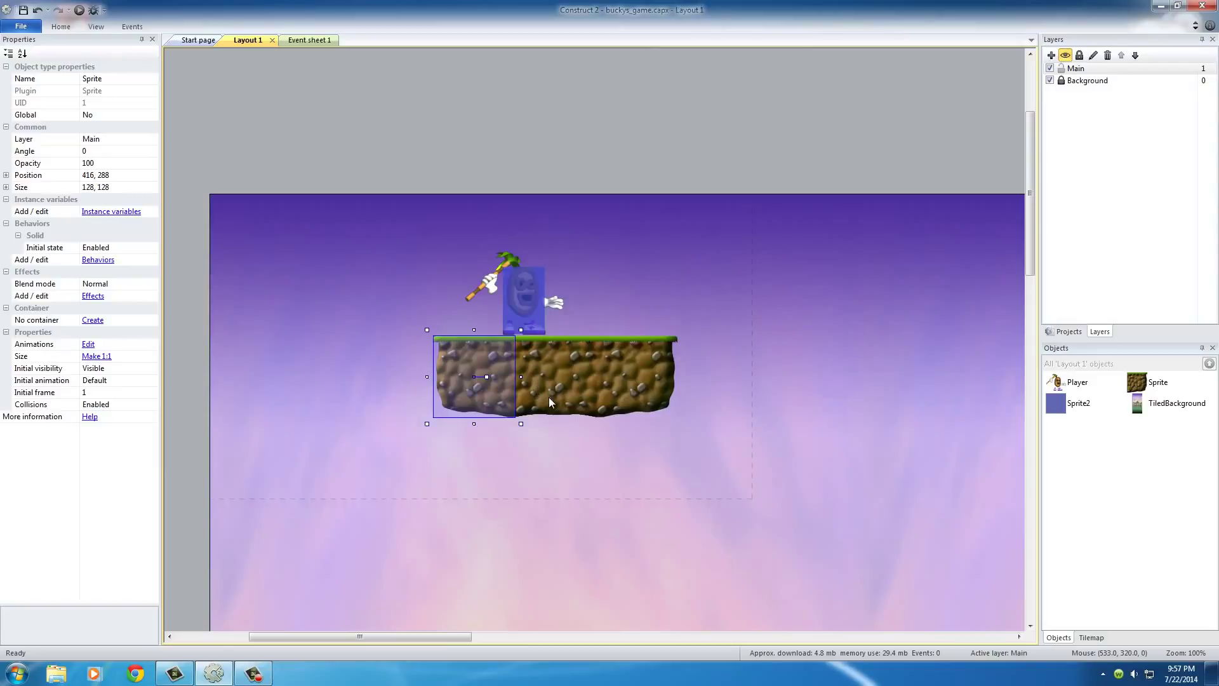
left_click(550, 379)
left_click(655, 374)
left_click(494, 367)
left_click(551, 364)
left_click(608, 388)
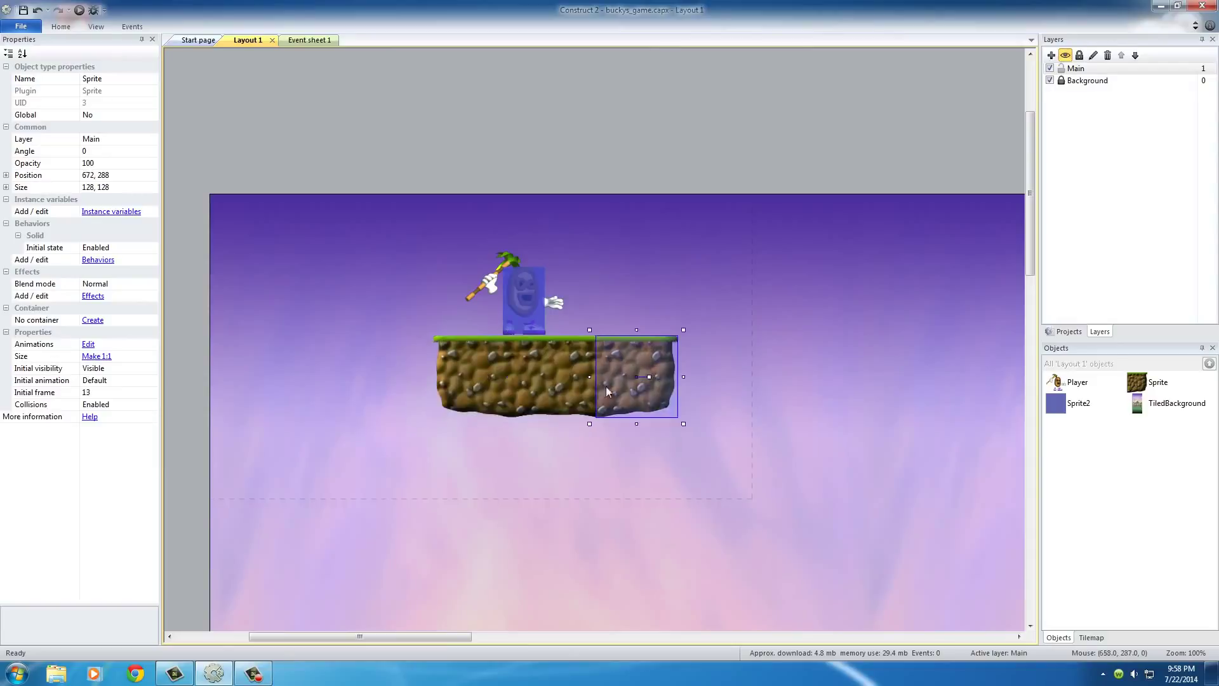
left_click(471, 367)
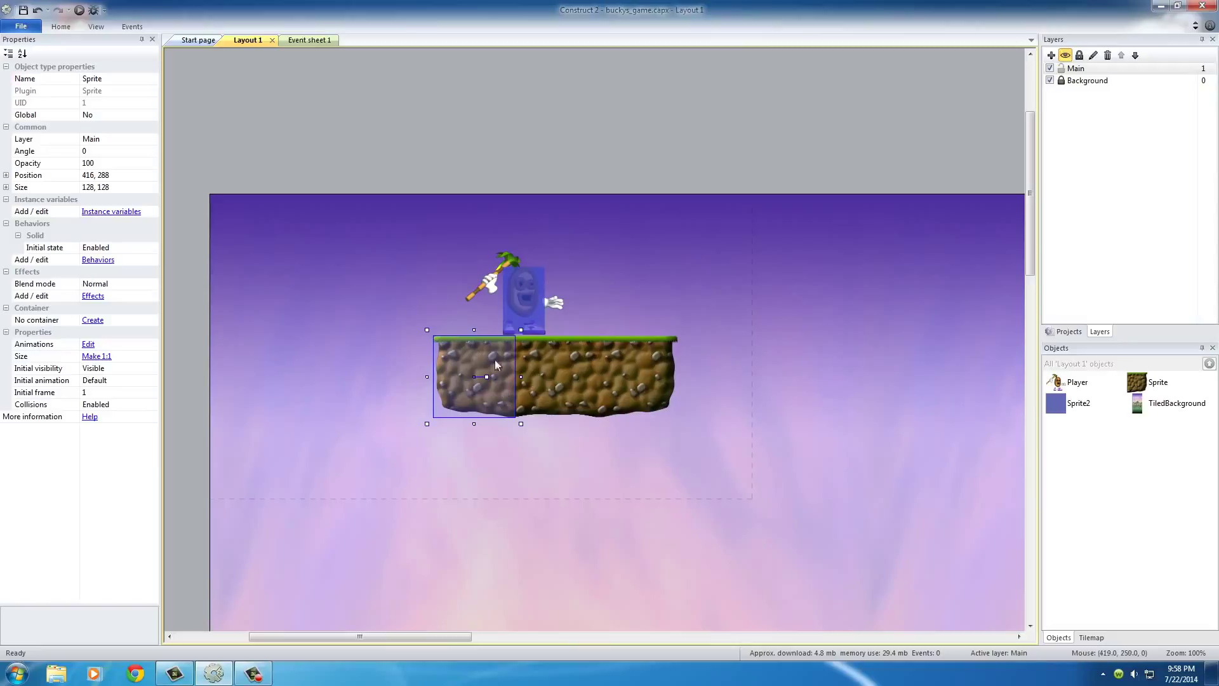
left_click(565, 374)
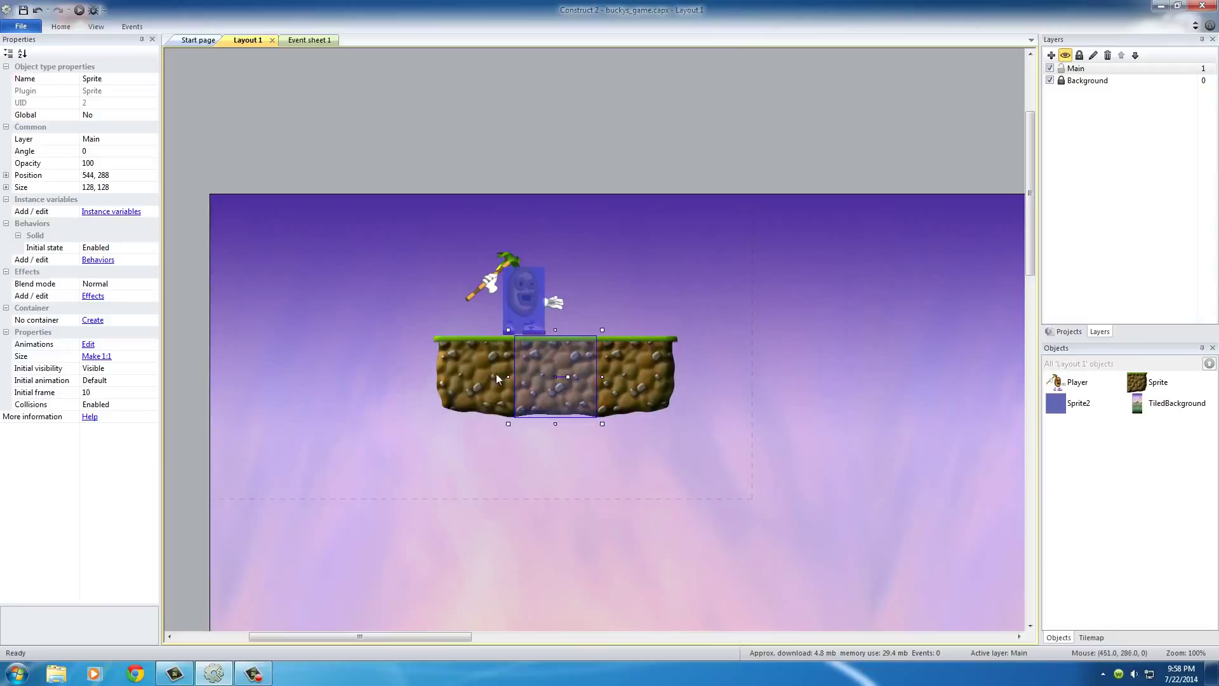
left_click(497, 373)
left_click(572, 381)
left_click(651, 386)
left_click(490, 371)
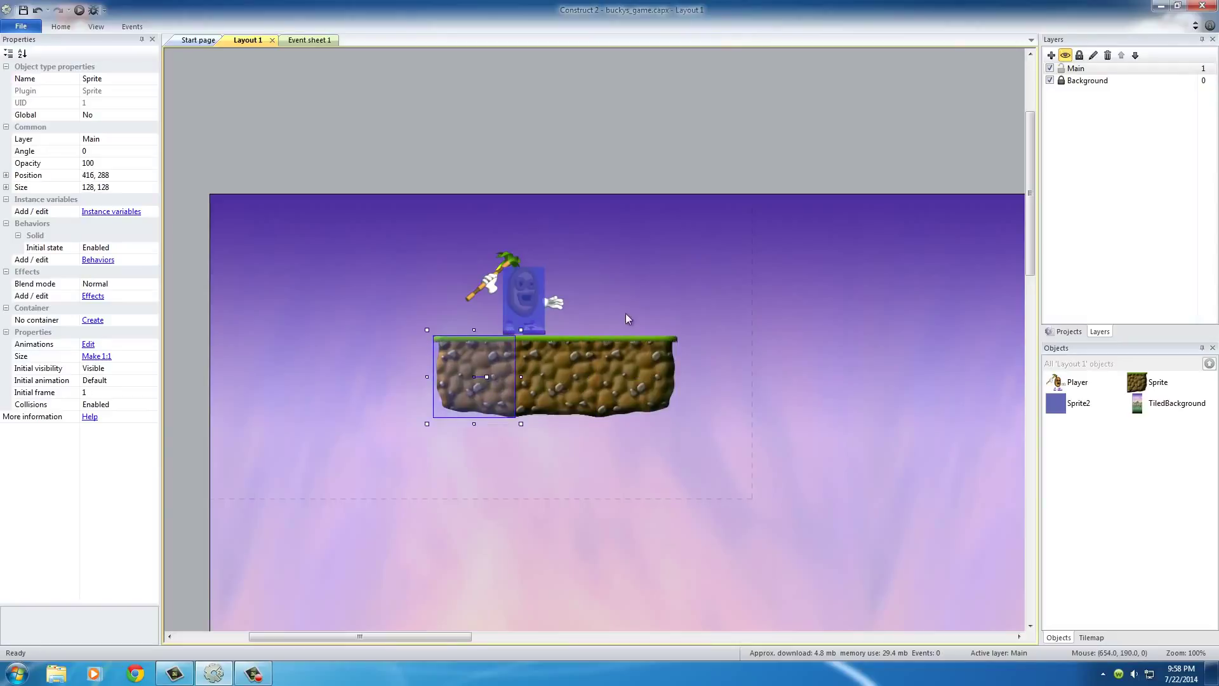
left_click(631, 299)
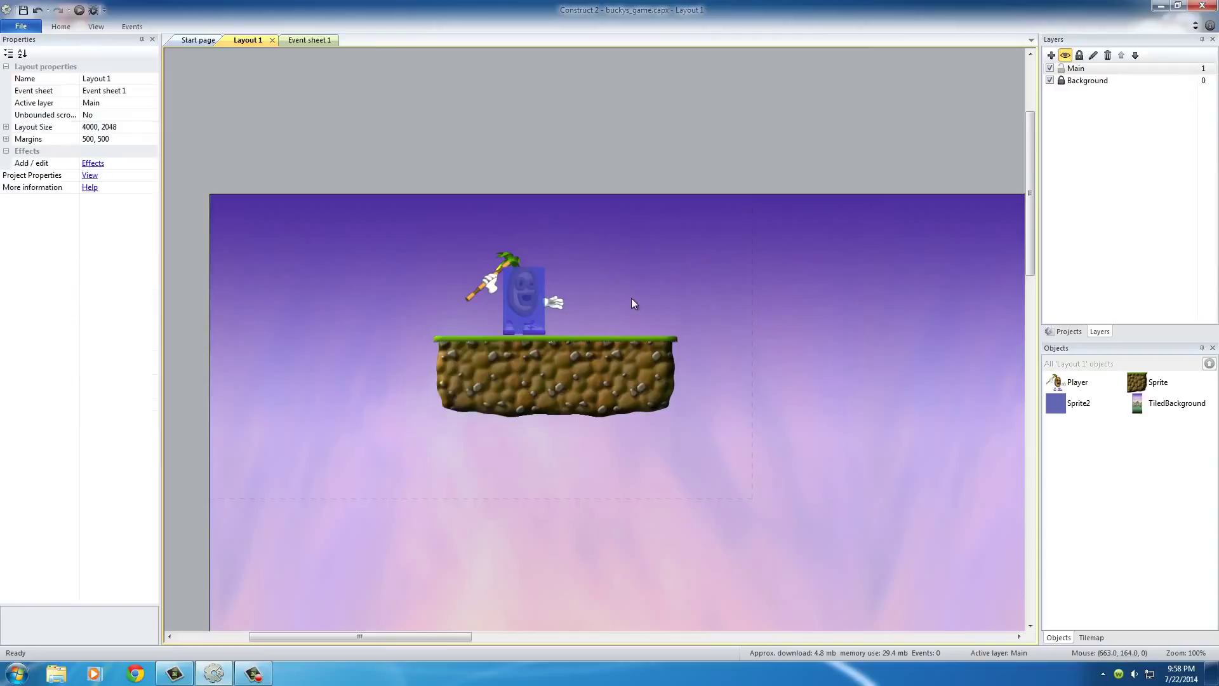
Compare the Platform and ScrollTo behaviors of the blue box over the player with the ground tiles' behavior.
left_click(527, 303)
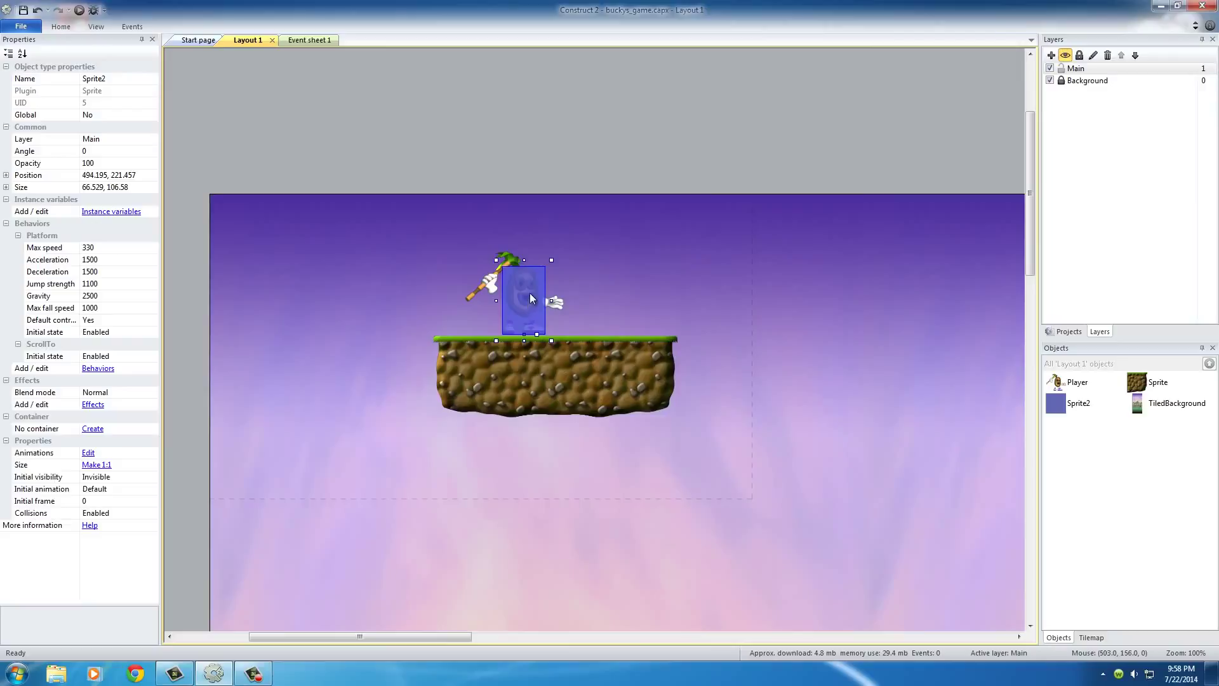
left_click(471, 364)
left_click(639, 379)
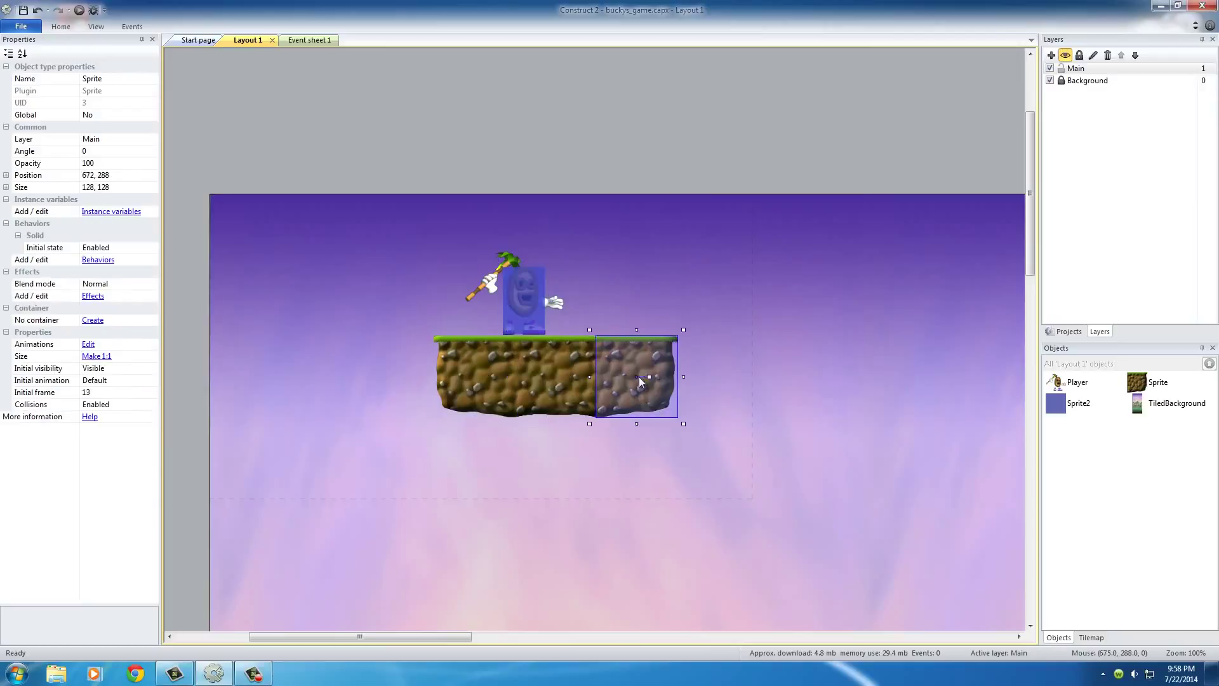
left_click(562, 382)
left_click(648, 275)
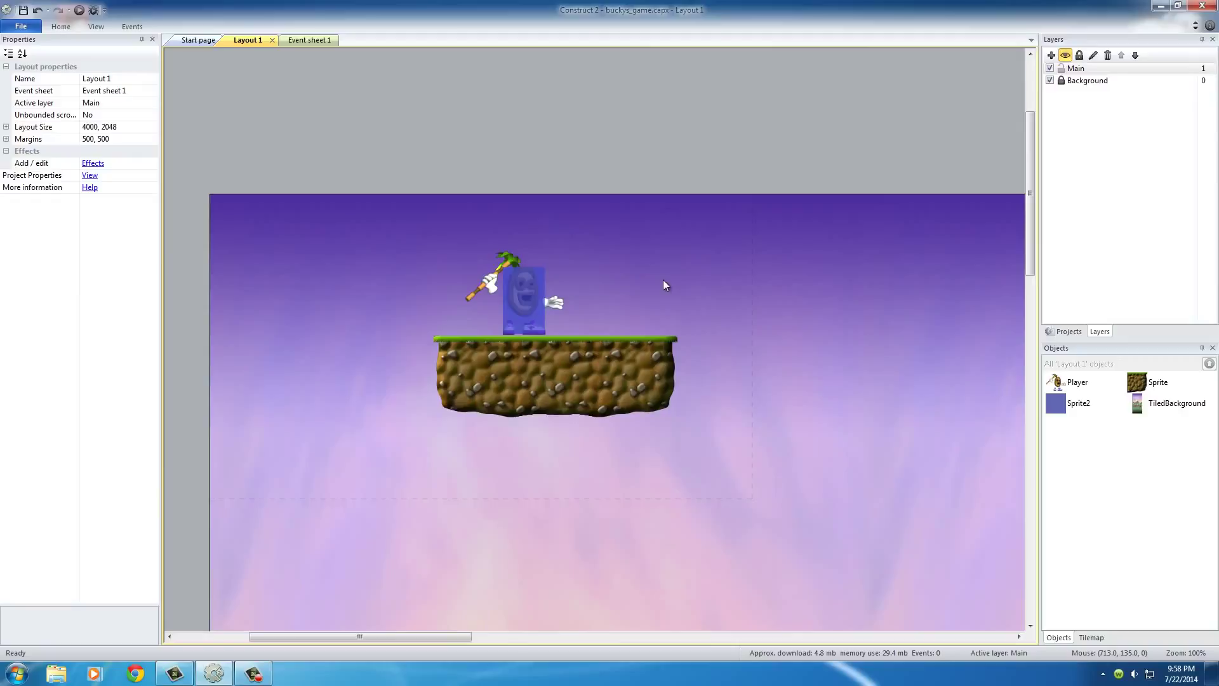
right_click(664, 281)
left_click(631, 255)
left_click(519, 302)
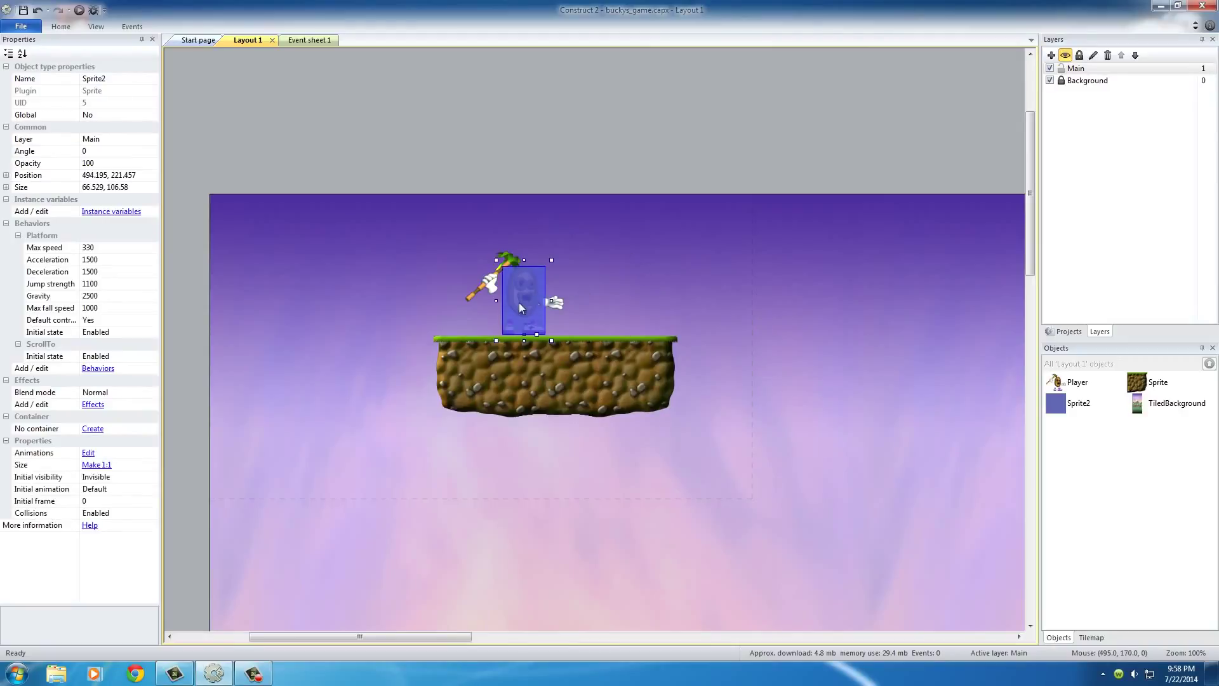
left_click(476, 296)
left_click(620, 287)
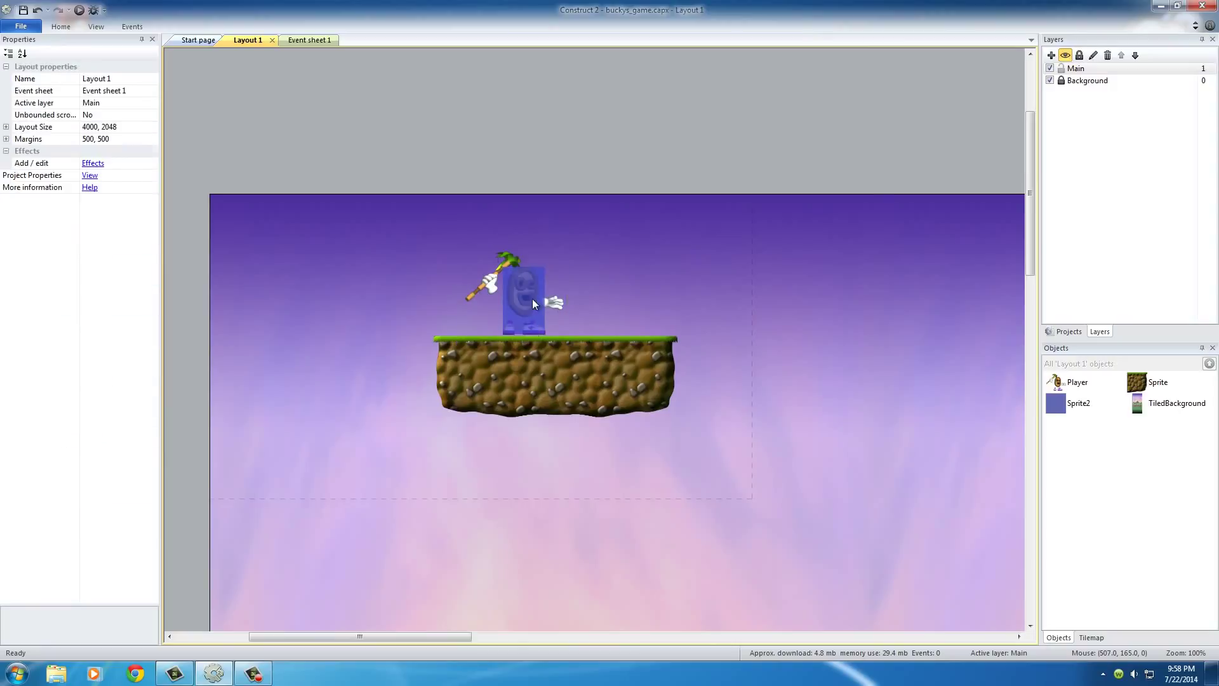
left_click(533, 303)
left_click(594, 304)
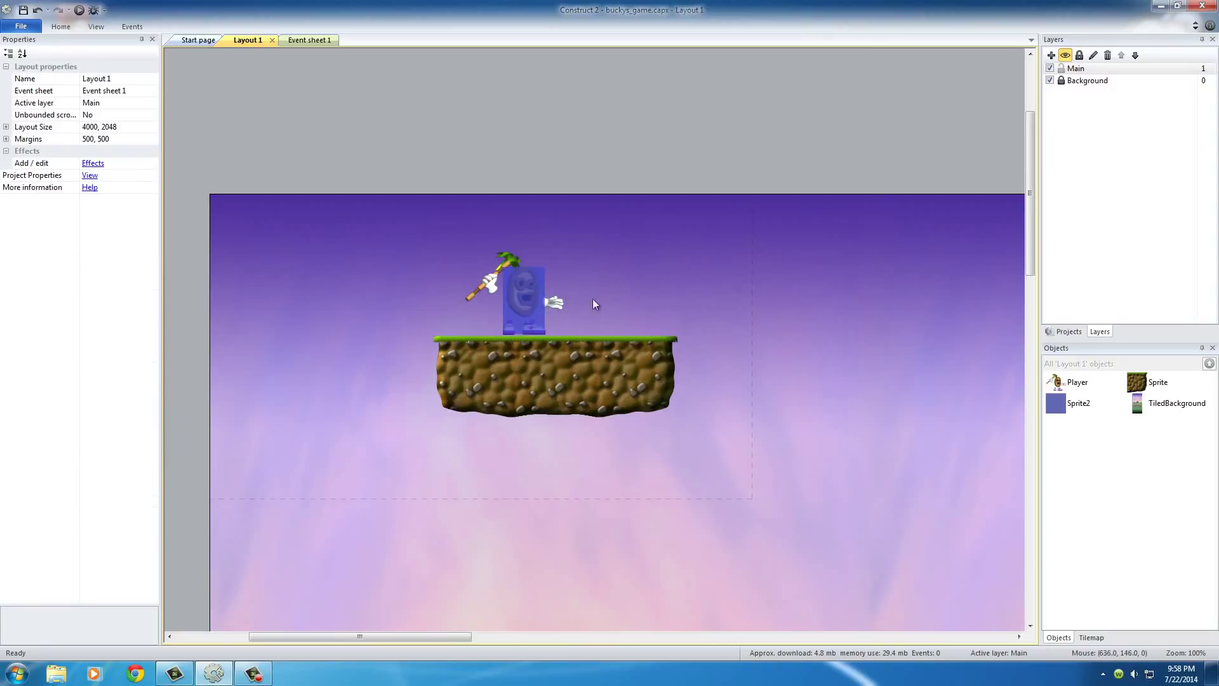
left_click(526, 302)
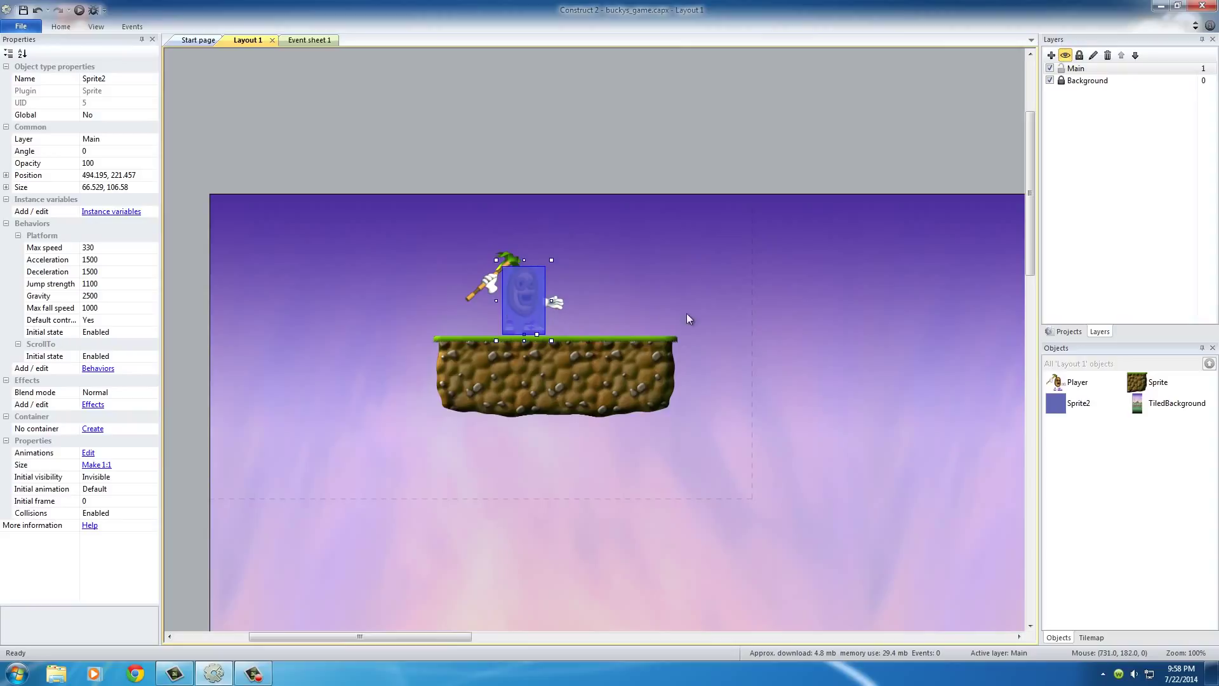
left_click(553, 297)
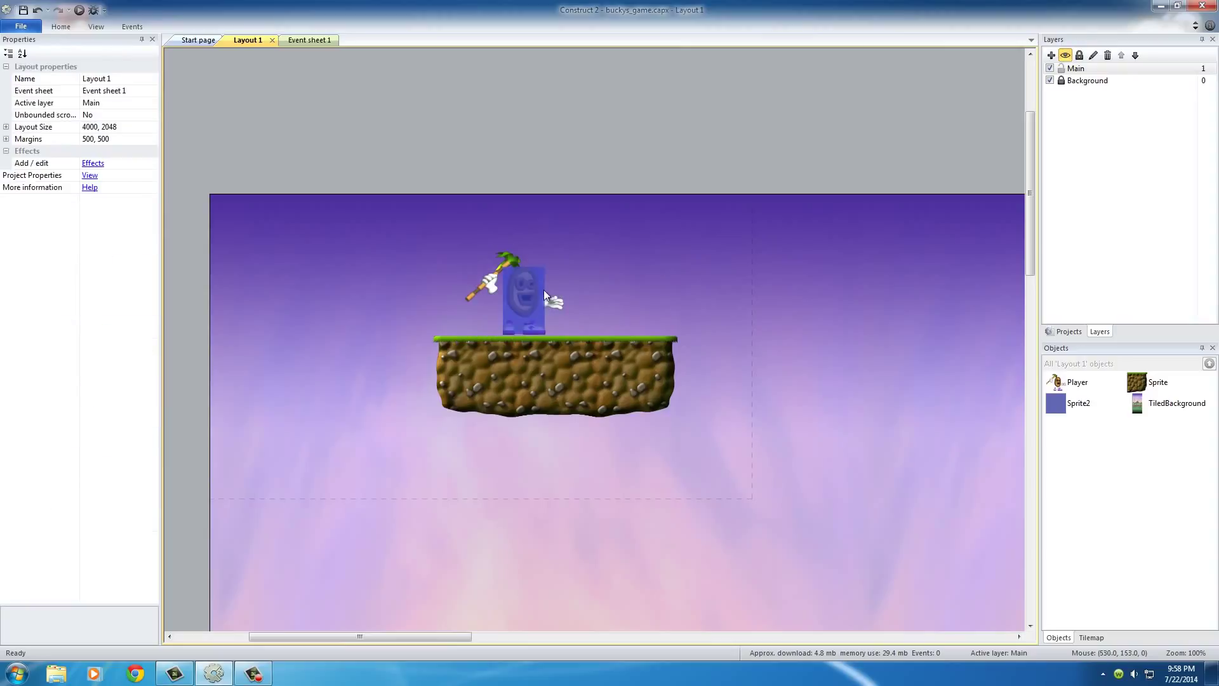
left_click(524, 305)
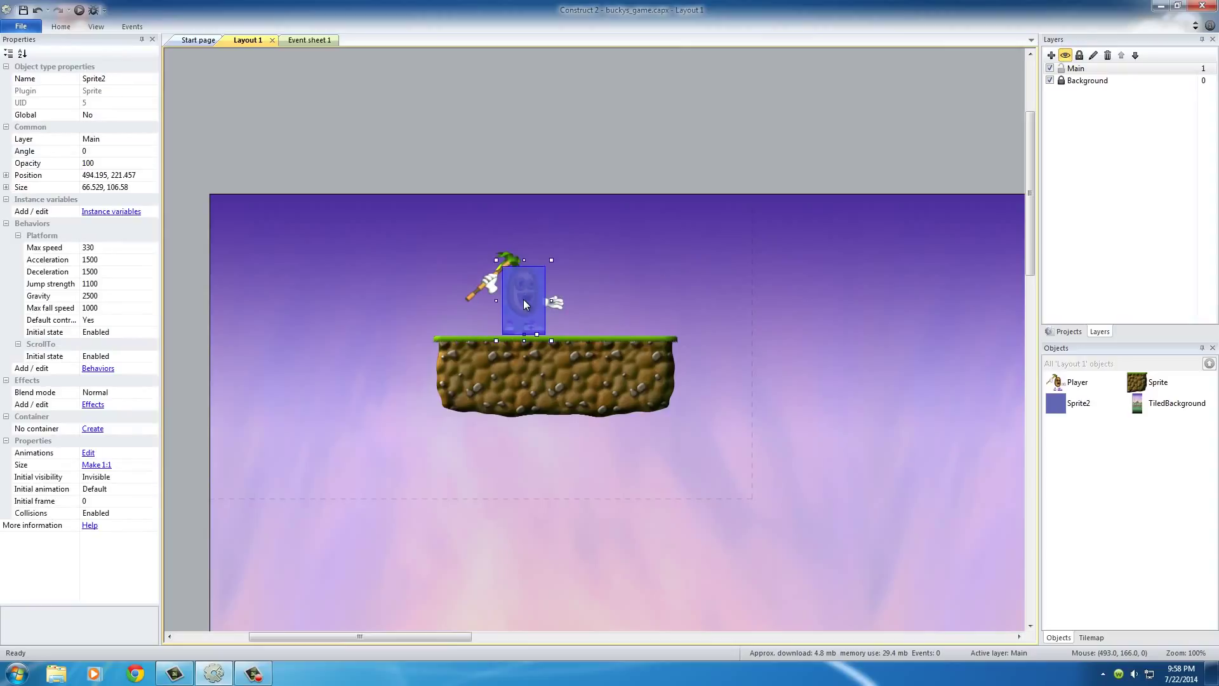
left_click(690, 279)
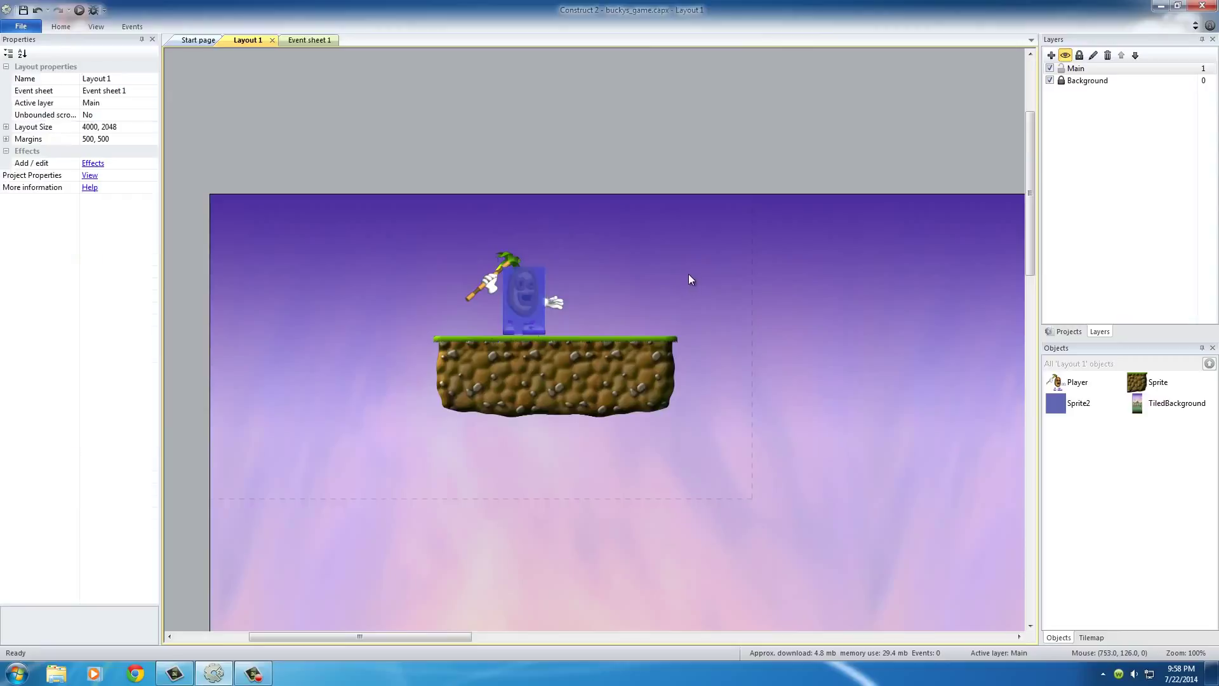
Add an event with the System condition Every tick to Event sheet 1.
left_click(308, 40)
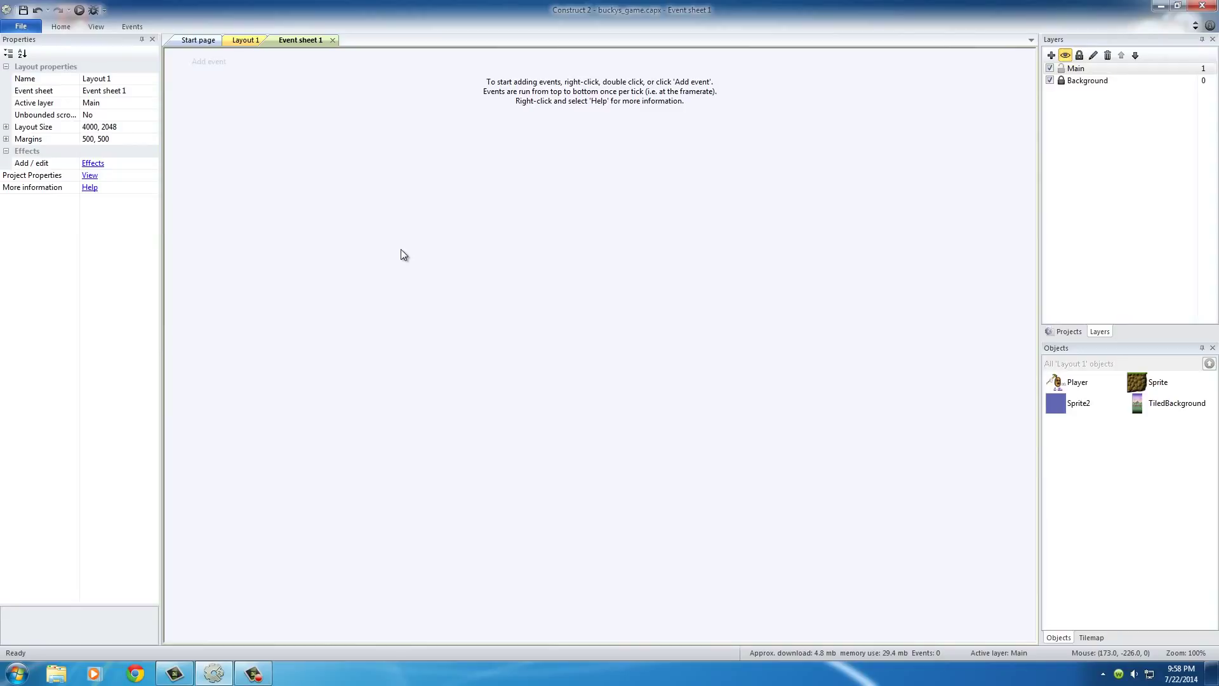
double_click(381, 223)
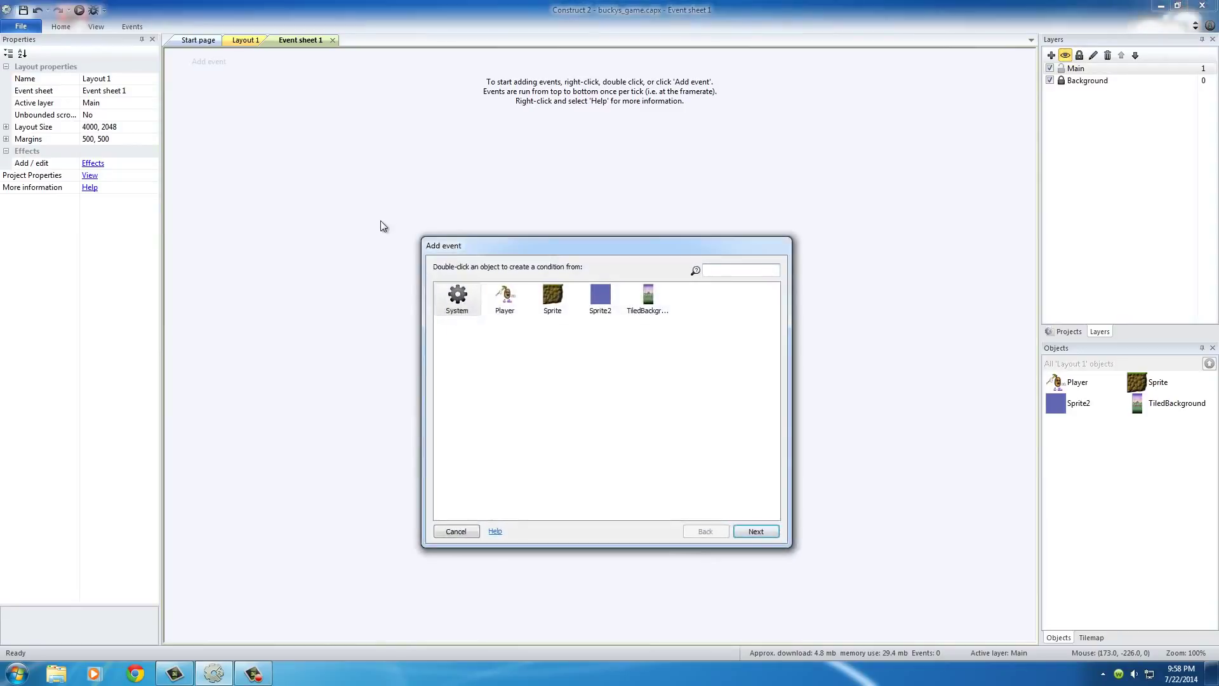
left_click(454, 531)
left_click(457, 297)
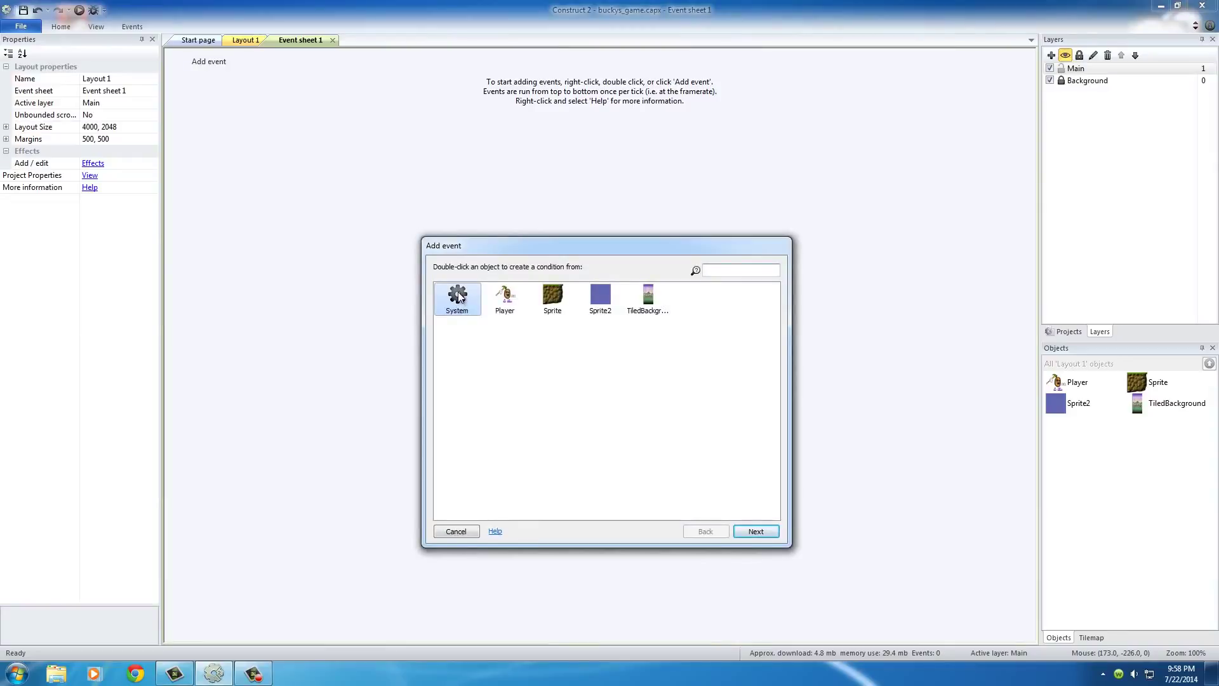
double_click(457, 296)
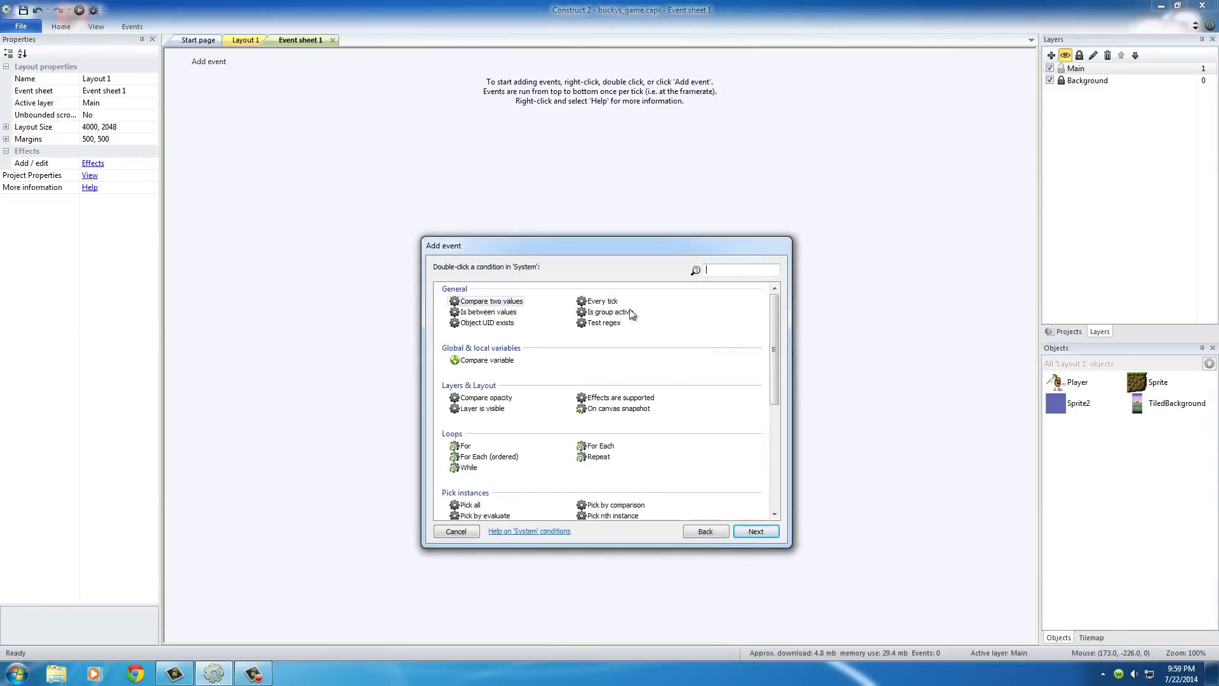
left_click(606, 302)
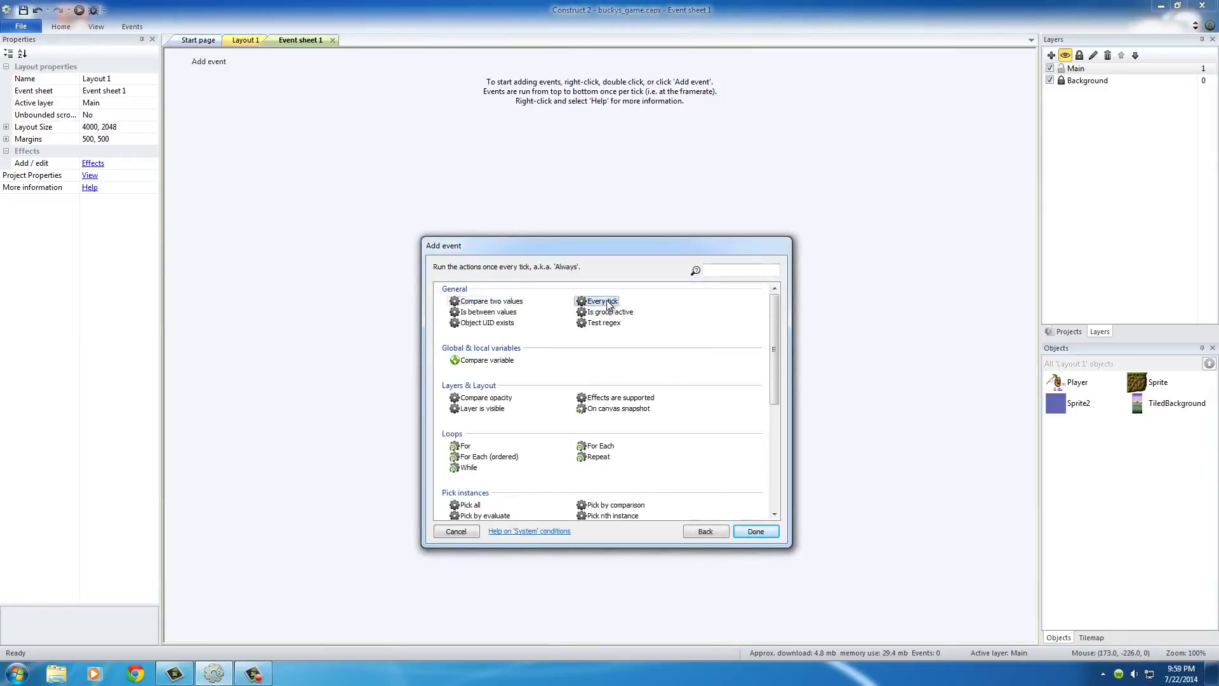
left_click(755, 532)
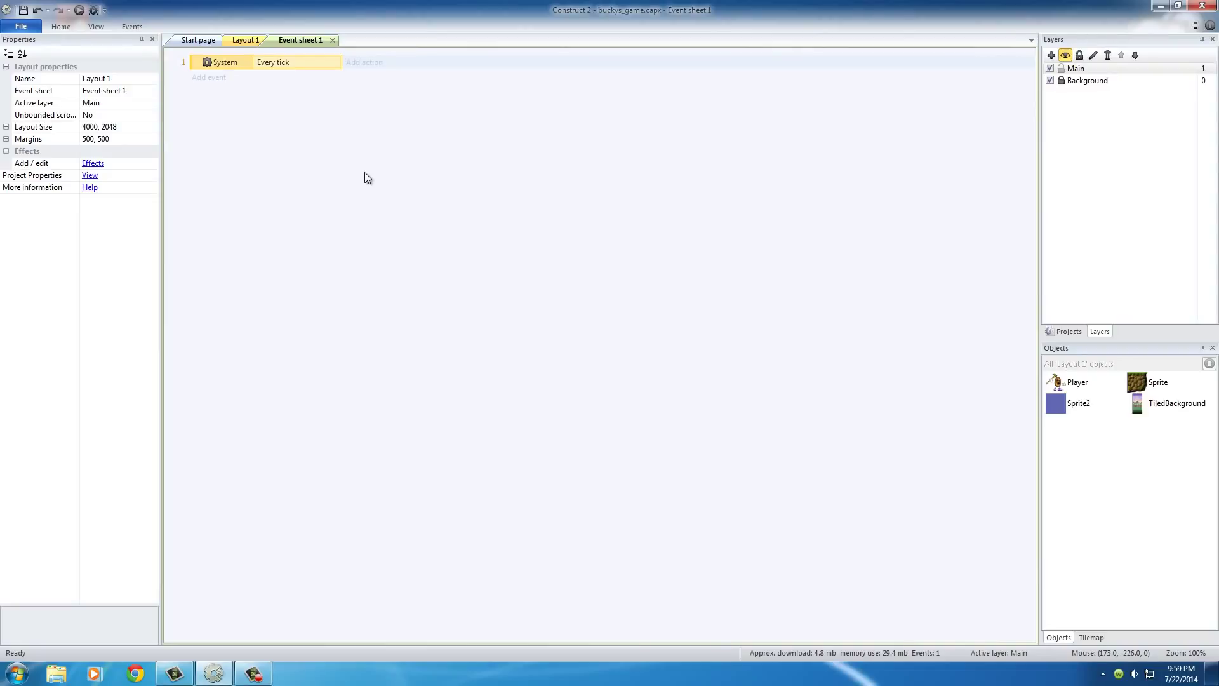
Add a Player action to the Every tick event that sets its position to another object, Sprite2, at image point 0.
left_click(365, 63)
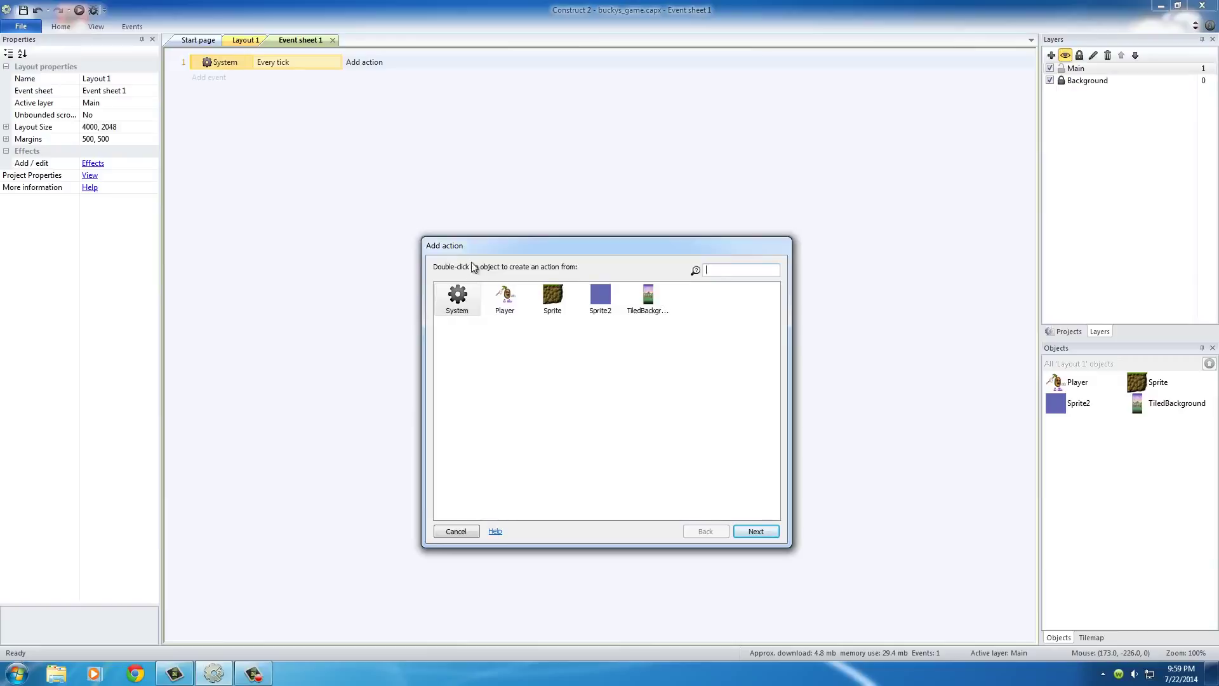
double_click(504, 298)
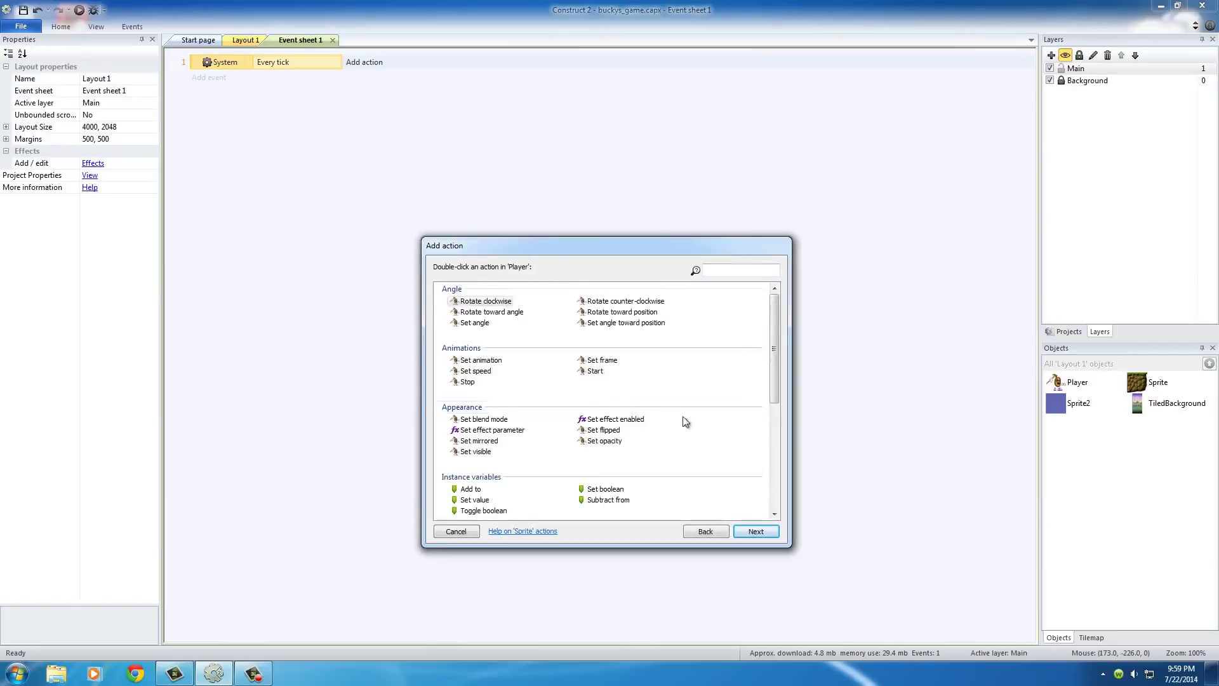
left_click_drag(774, 330, 778, 431)
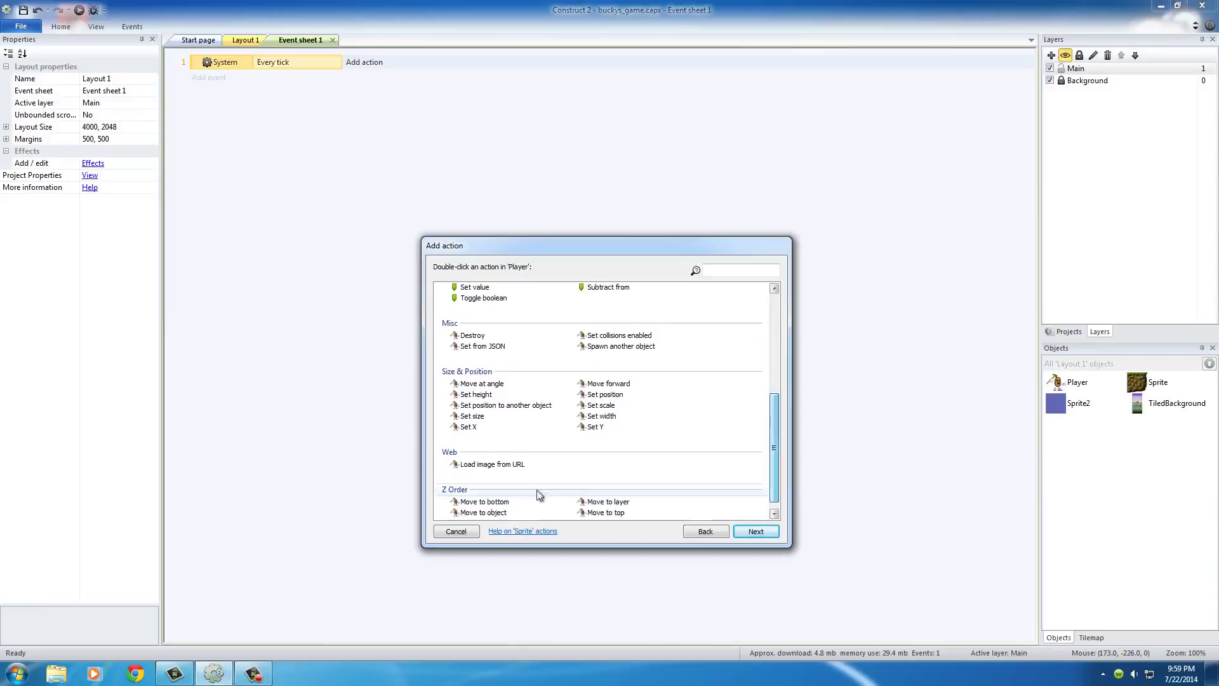
left_click(506, 406)
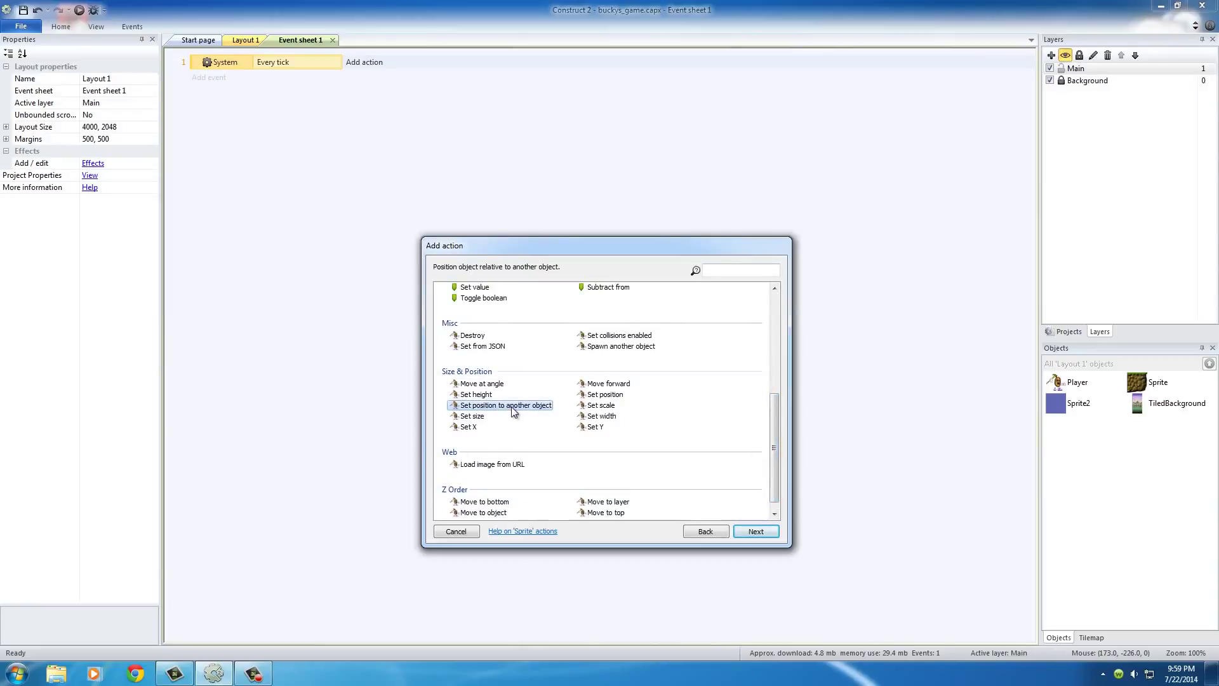
double_click(512, 408)
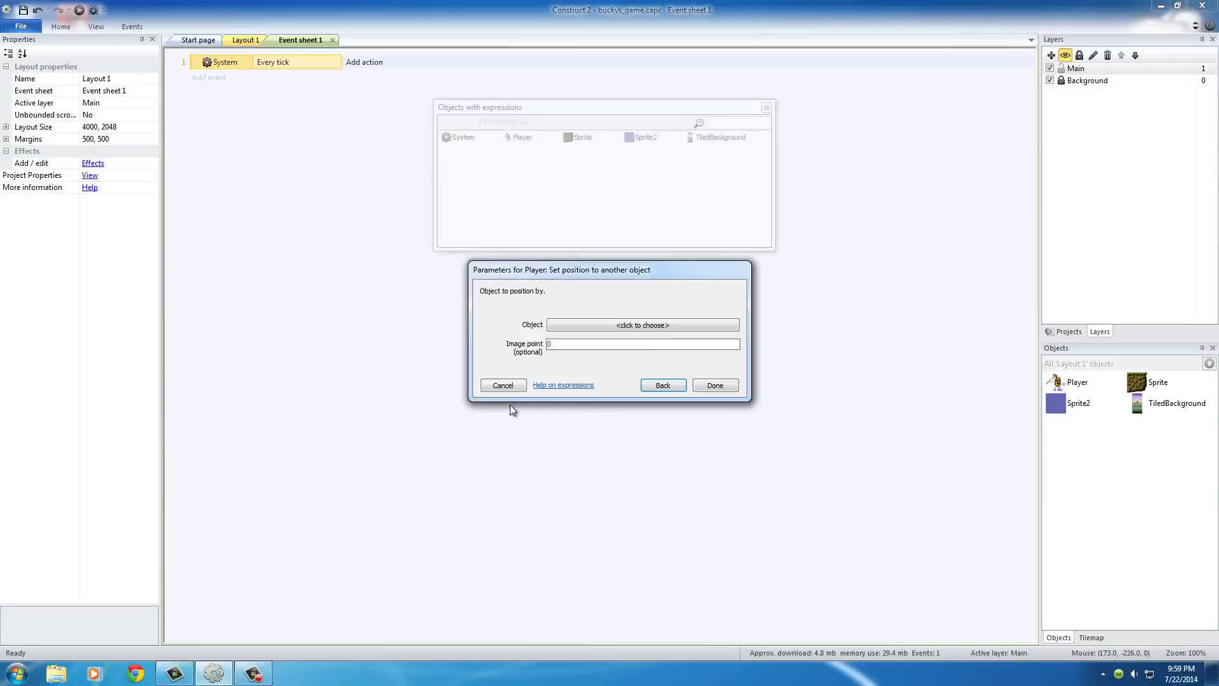
left_click(657, 325)
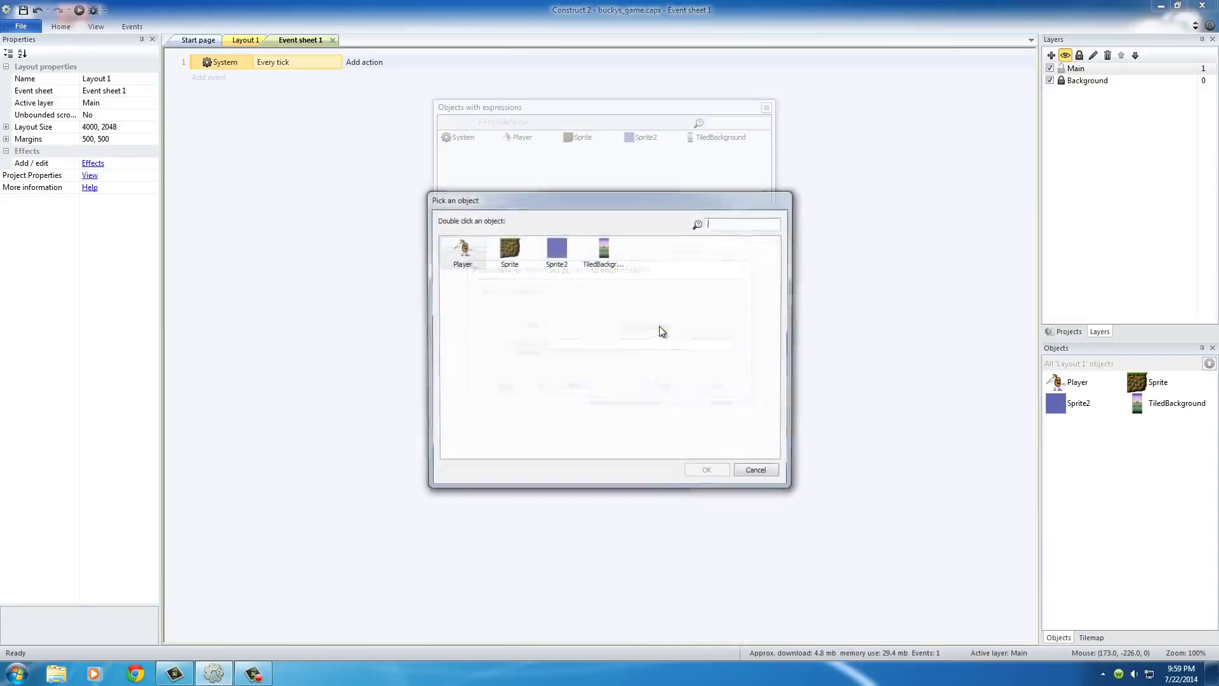
double_click(556, 251)
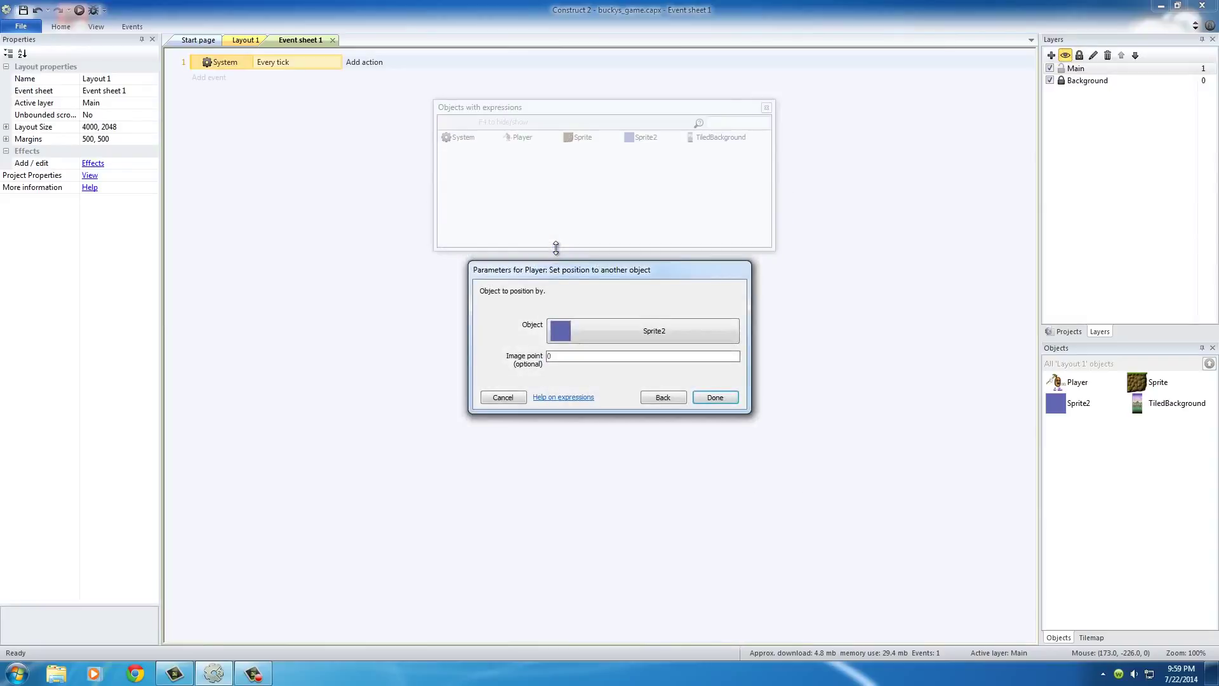
left_click(569, 356)
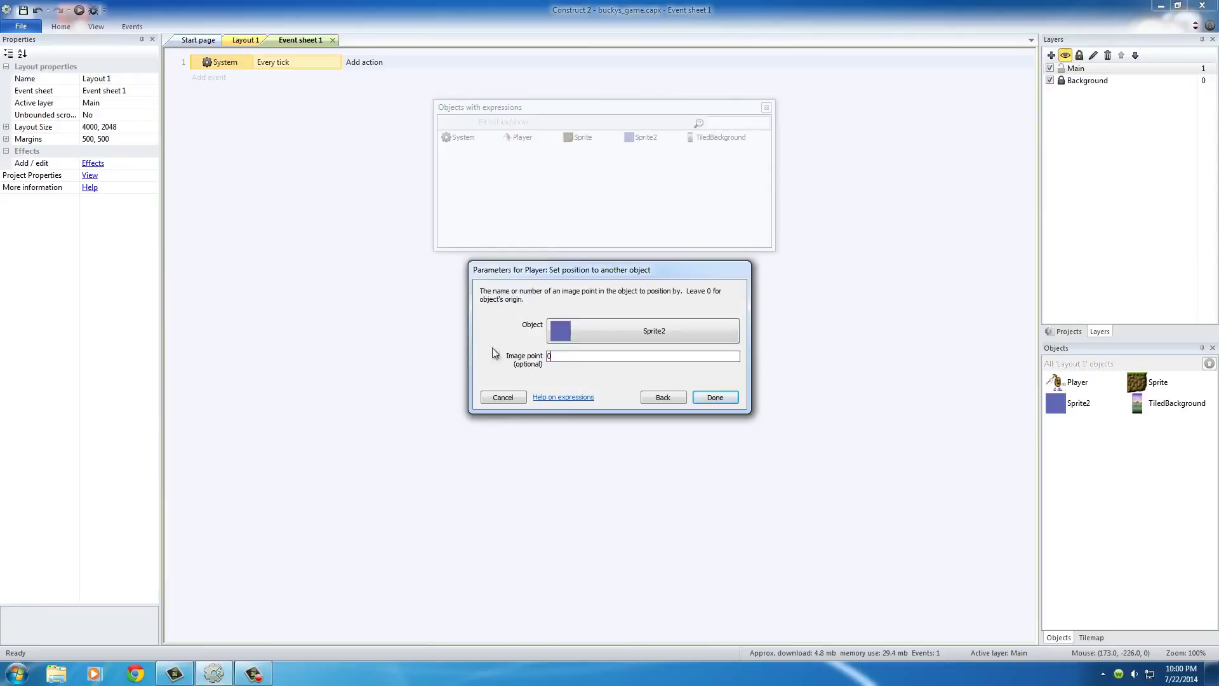
left_click(715, 398)
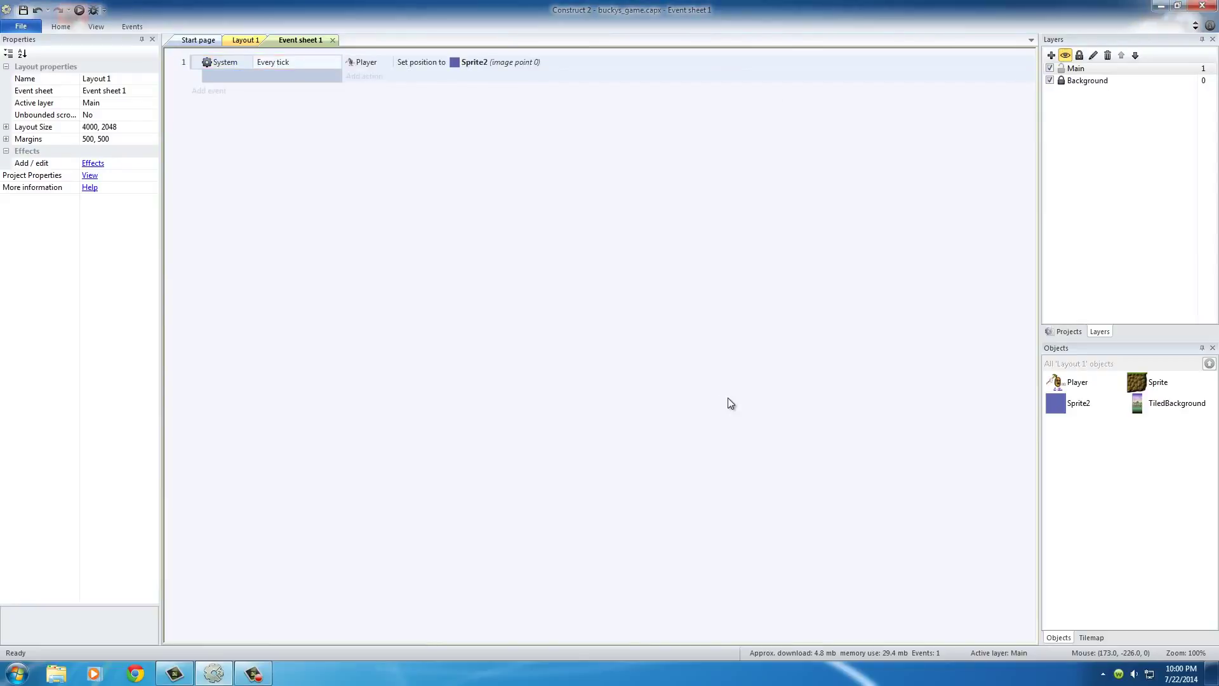
Preview Layout 1 in the browser, test the player jumping and moving both ways, and close the preview.
left_click(240, 41)
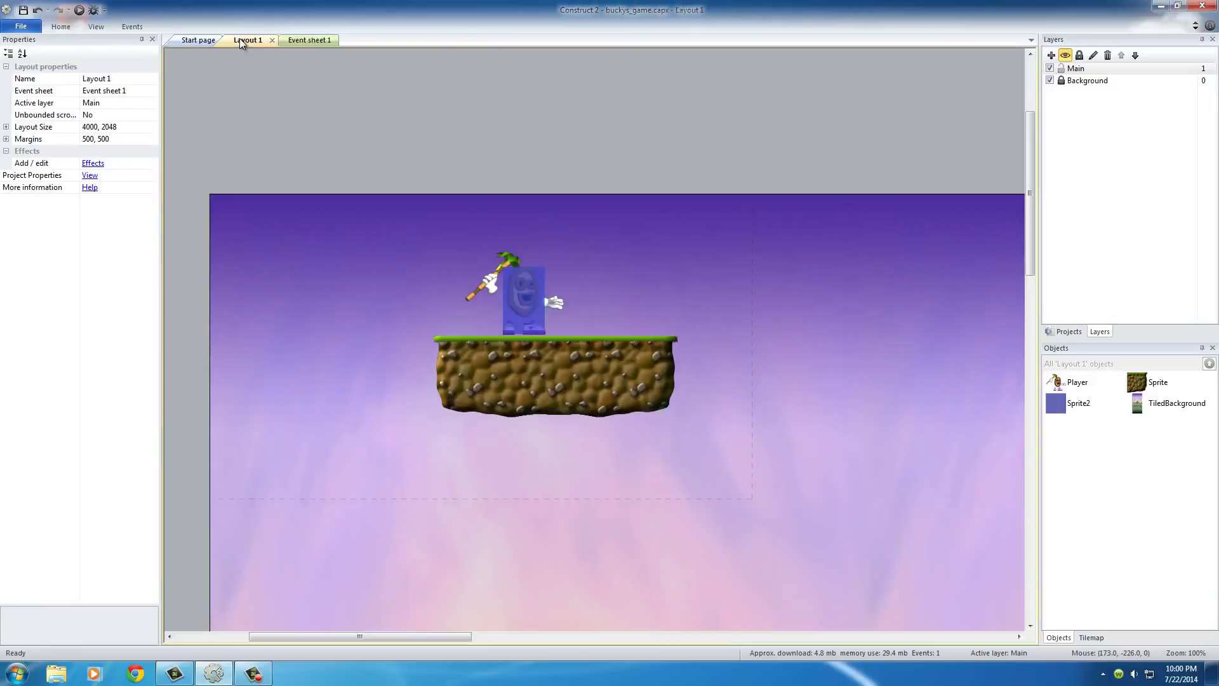
left_click(79, 10)
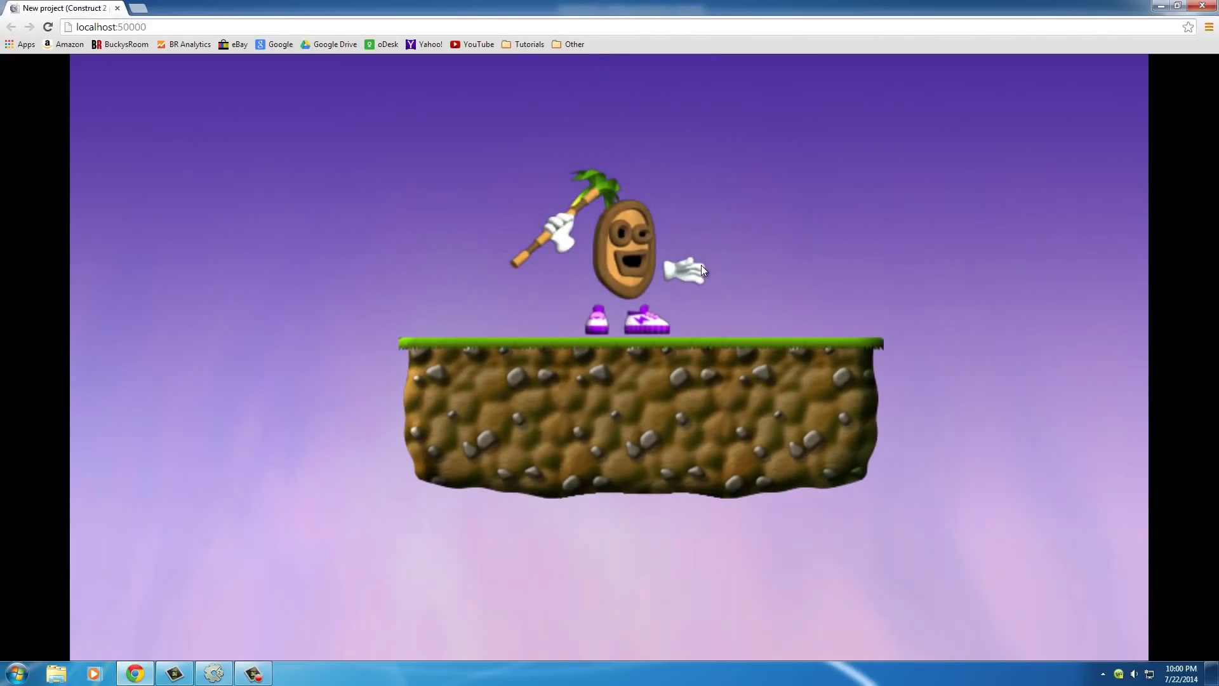
key("Up")
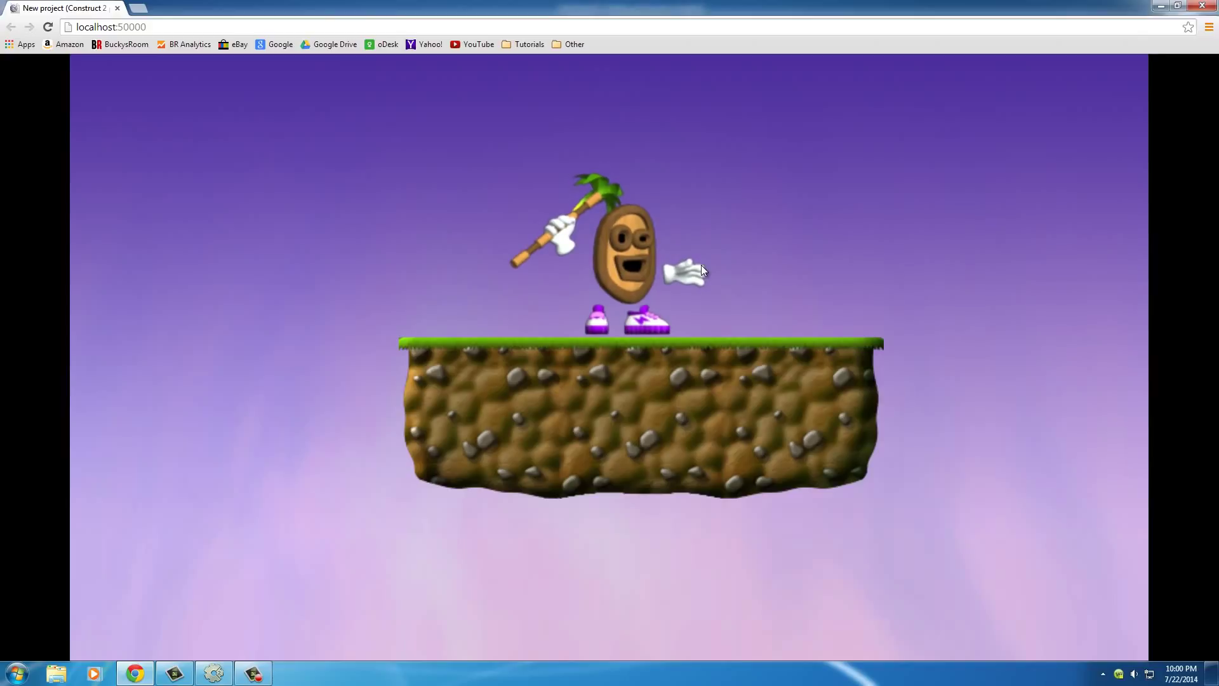
key("Right")
key("Left")
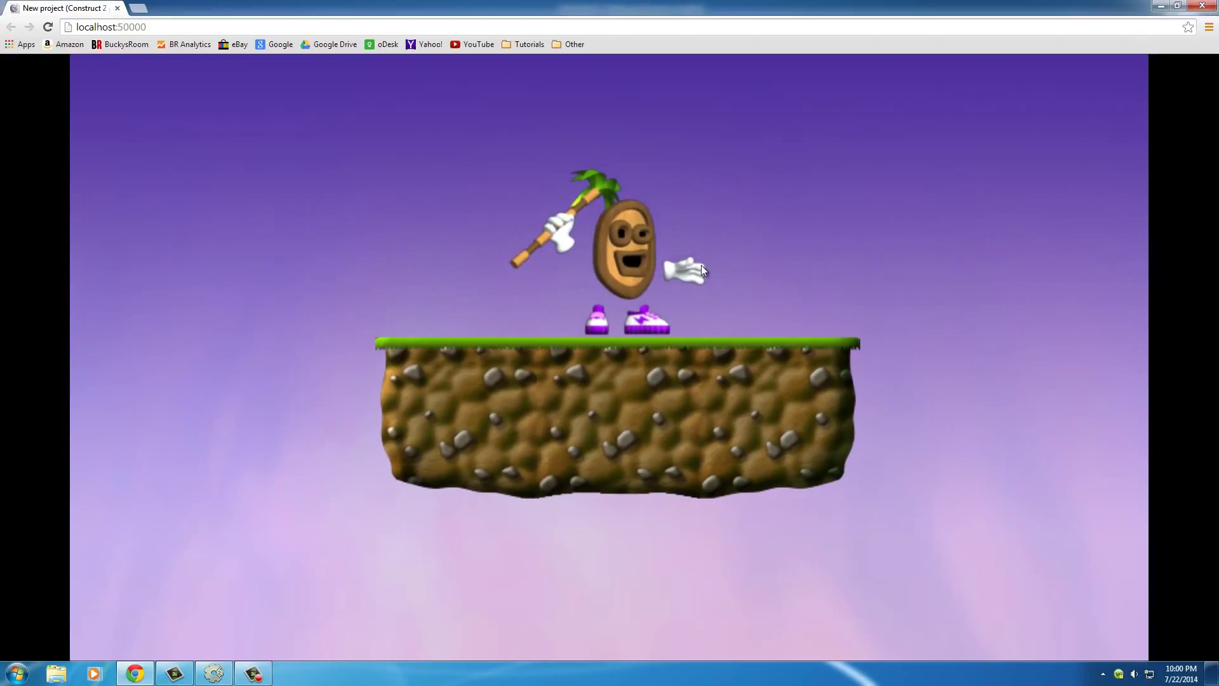
key("Left")
key("Up")
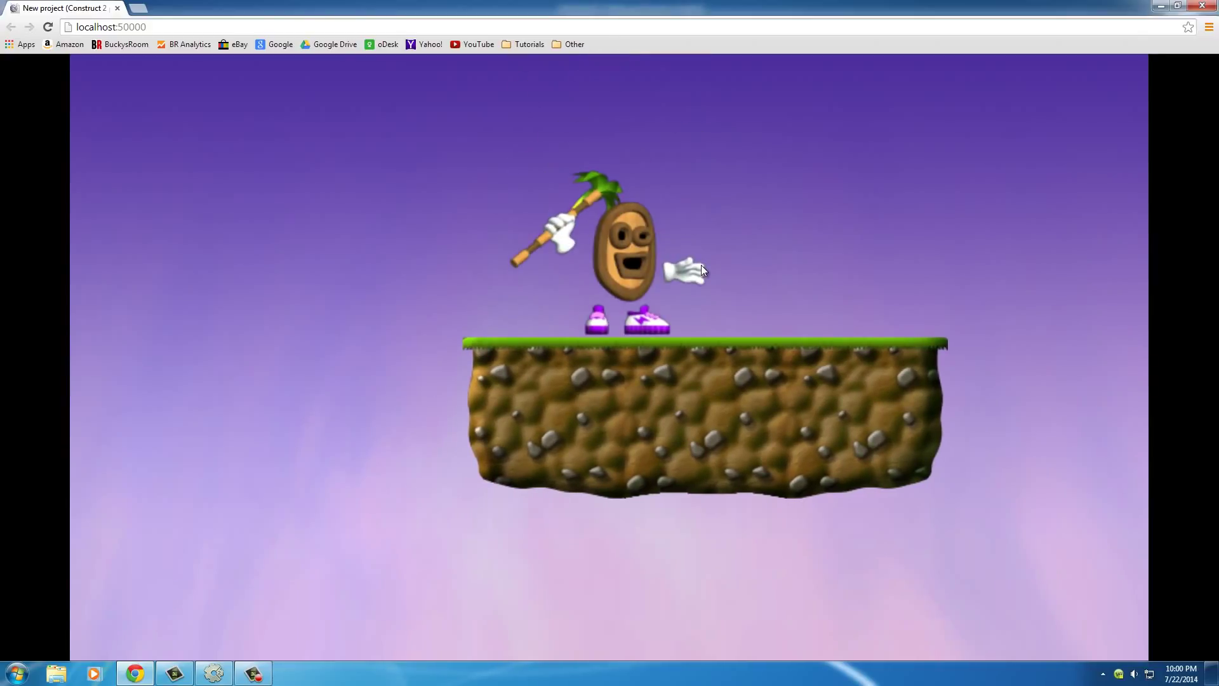
left_click(1202, 5)
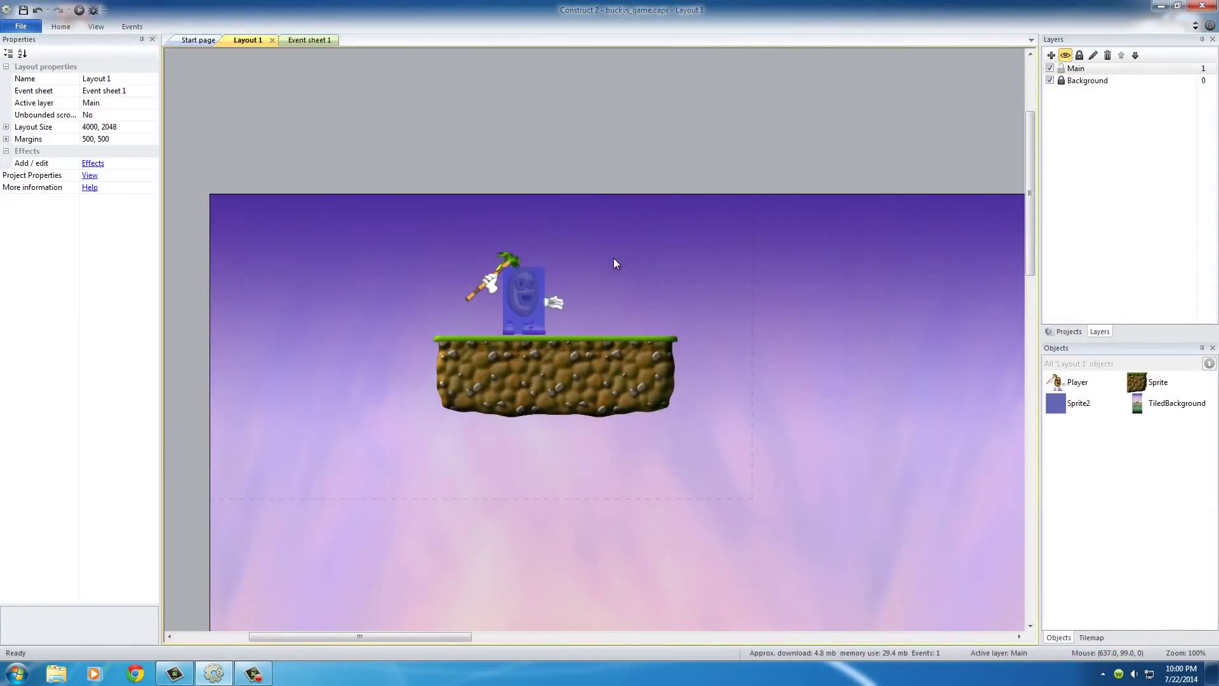
Compare the blue box's Platform behavior and the Player's properties with the Player's set-position action in the event sheet.
left_click(524, 298)
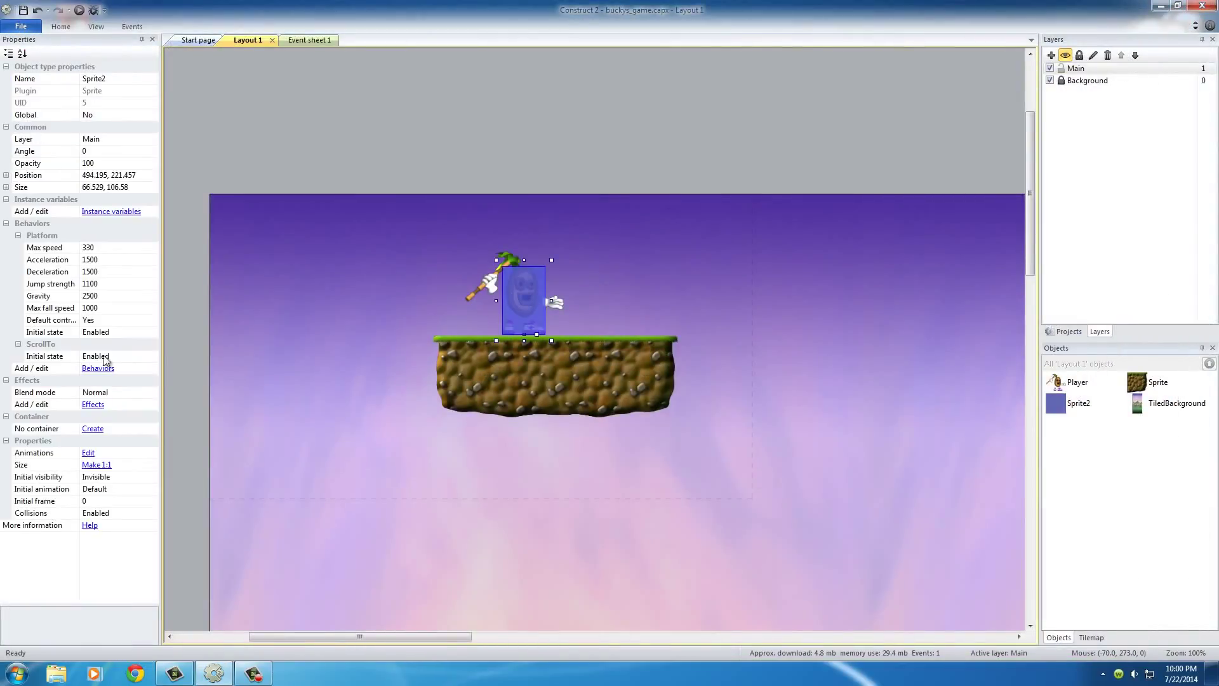
left_click(32, 236)
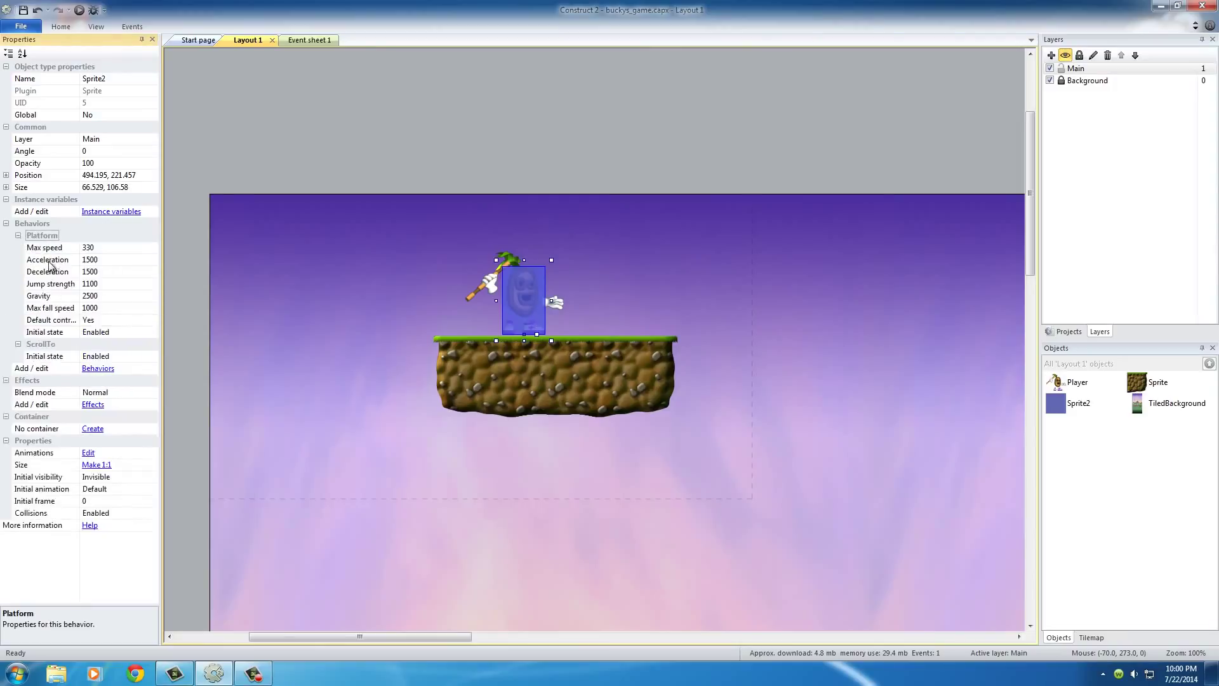
left_click(600, 283)
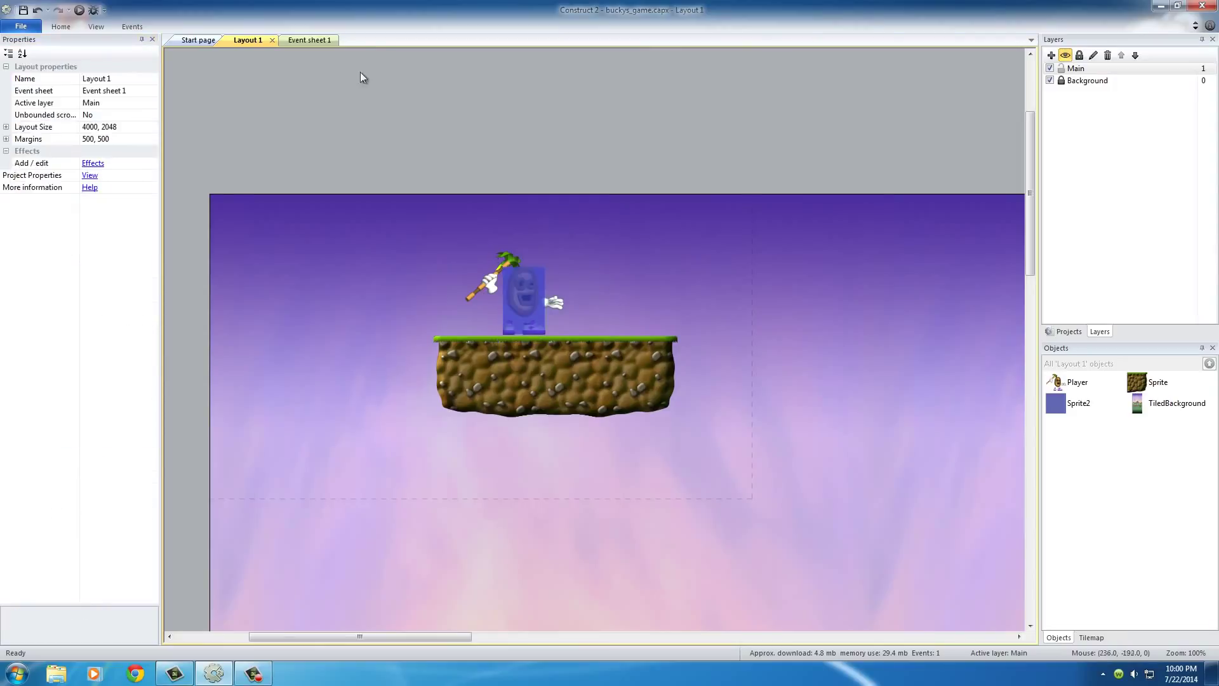
left_click(309, 40)
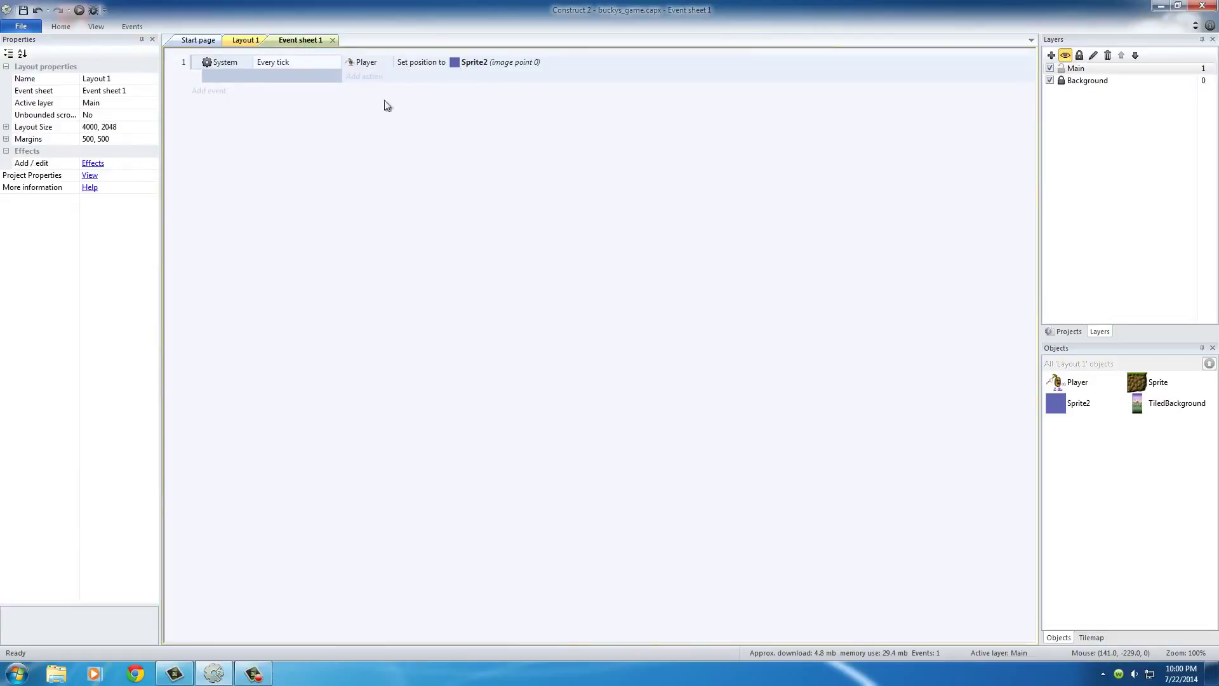
left_click(373, 62)
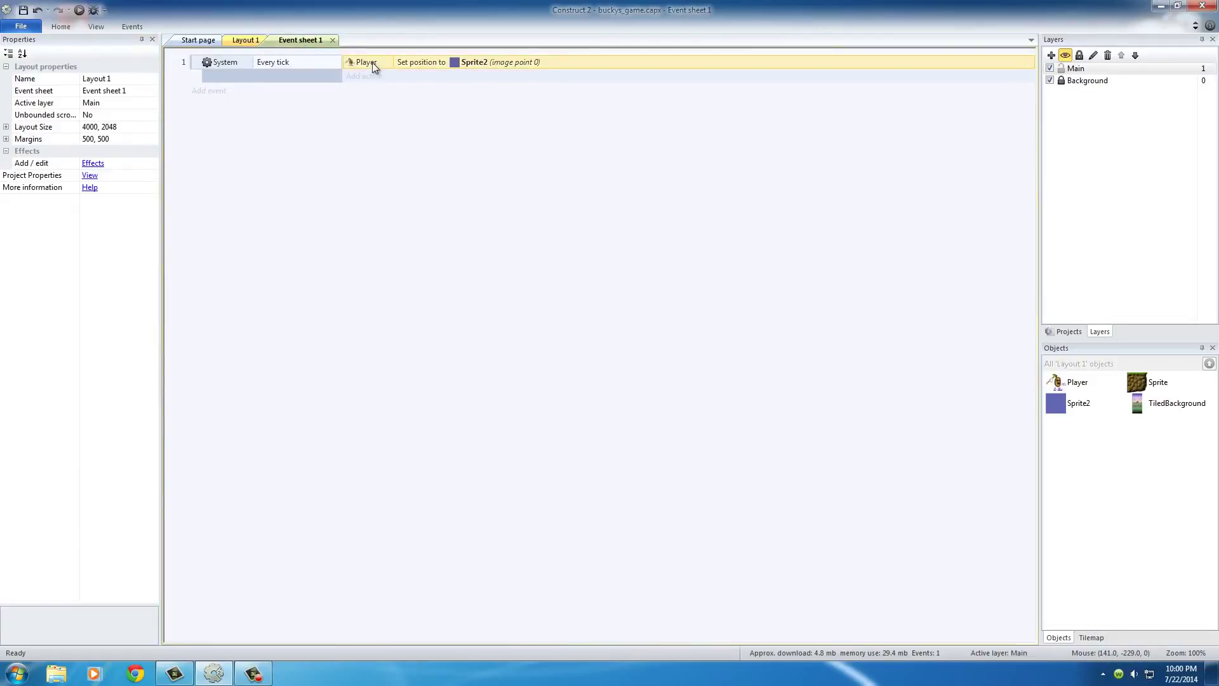
left_click(246, 40)
left_click(476, 290)
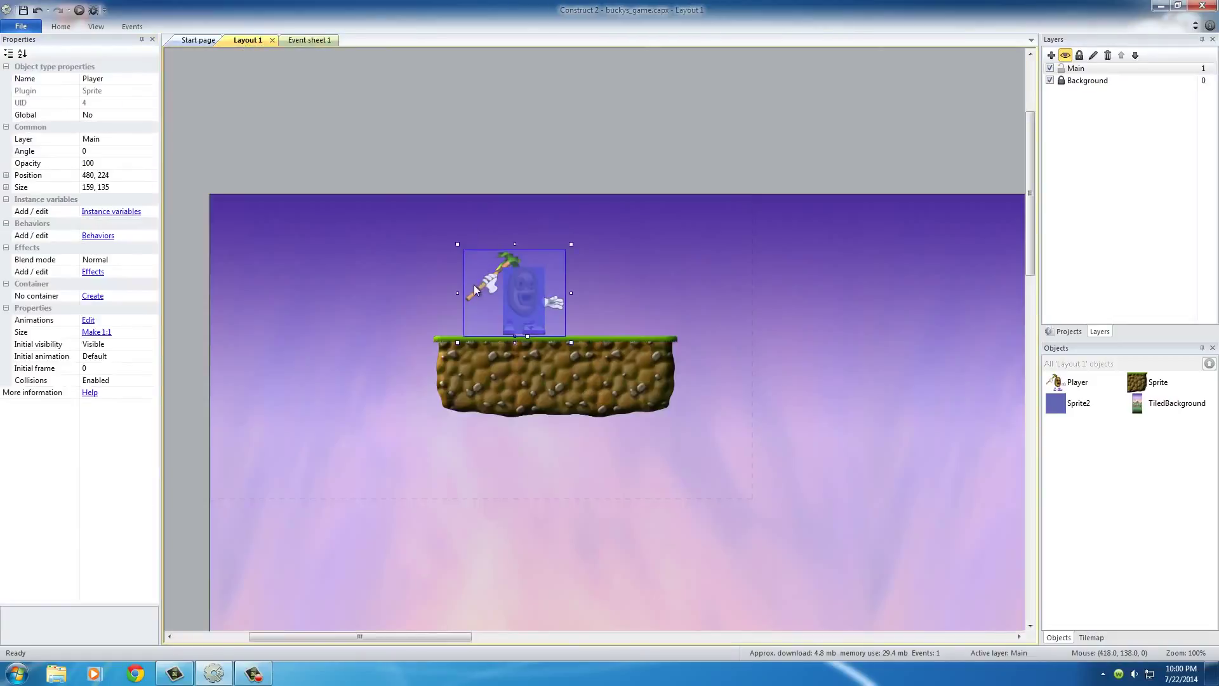
left_click(308, 40)
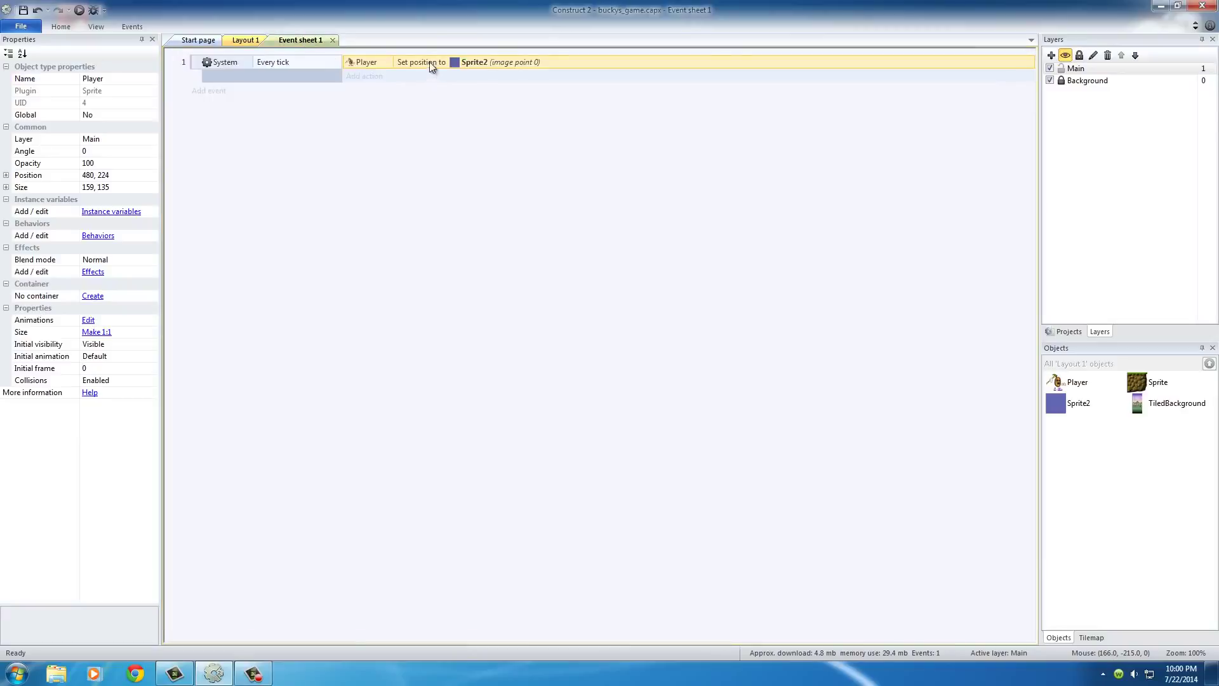
left_click(245, 40)
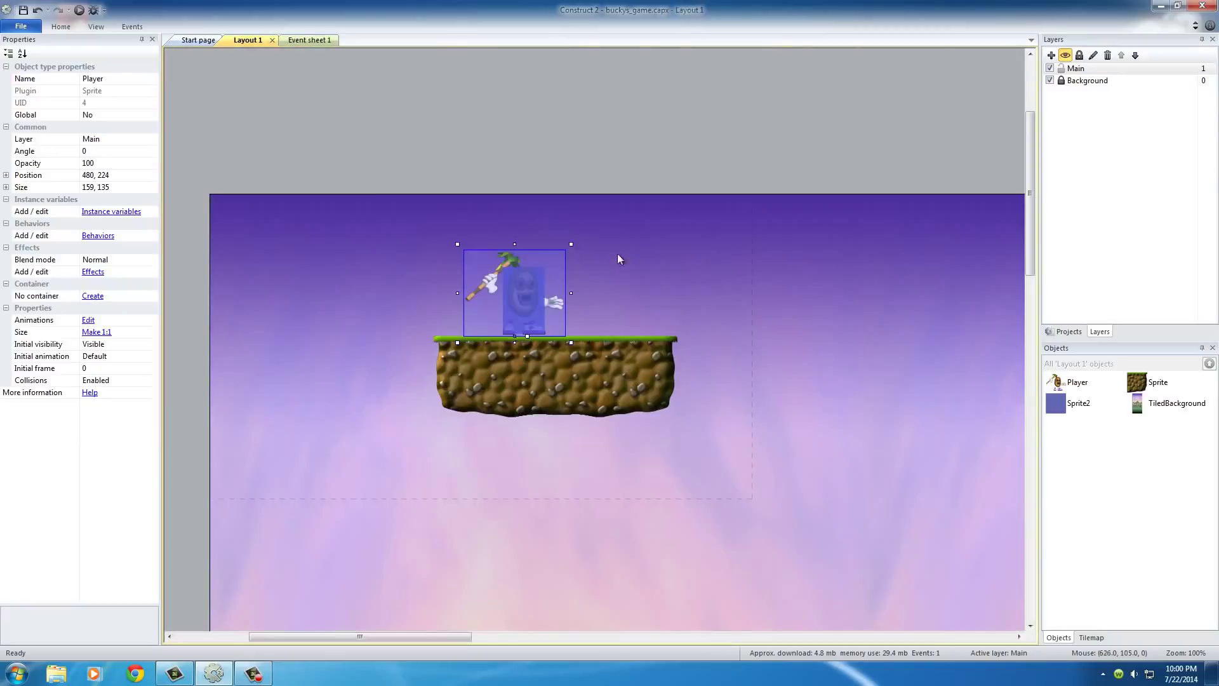
left_click(617, 253)
left_click(520, 304)
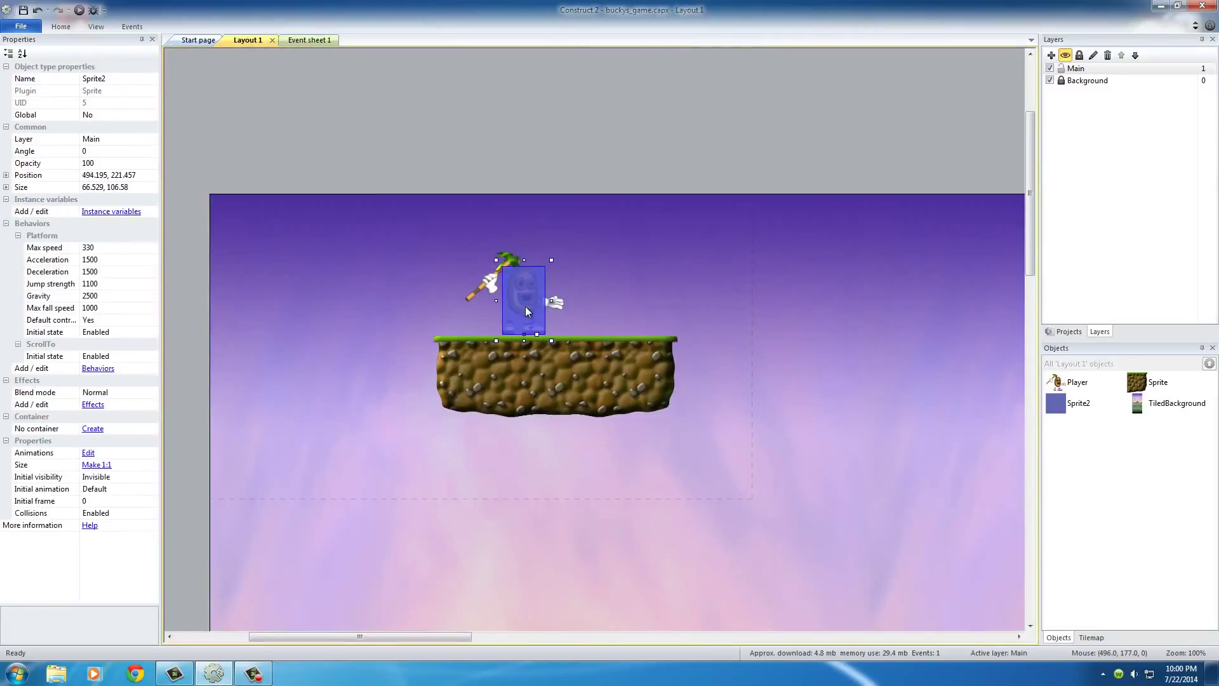
left_click(638, 265)
left_click(552, 303)
left_click(449, 231)
left_click(486, 275)
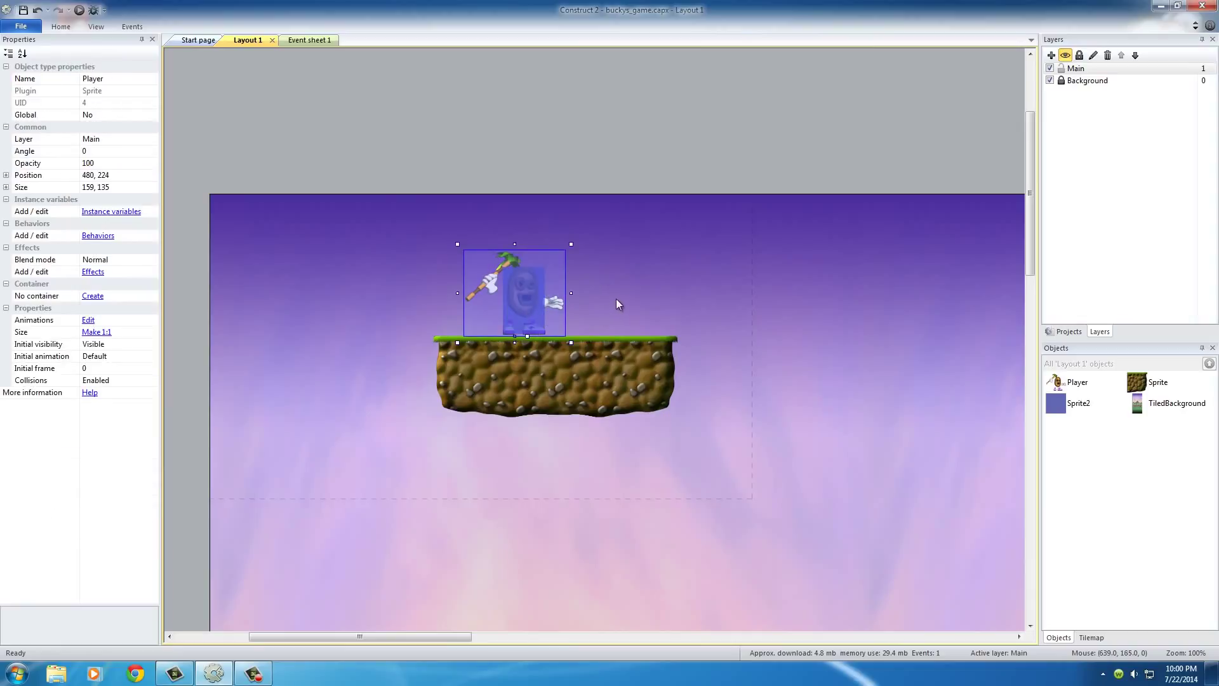
Move the Player and its blue box together to a spot slightly above the ground tiles and preview the layout.
left_click(520, 307)
left_click(482, 278, "ctrl")
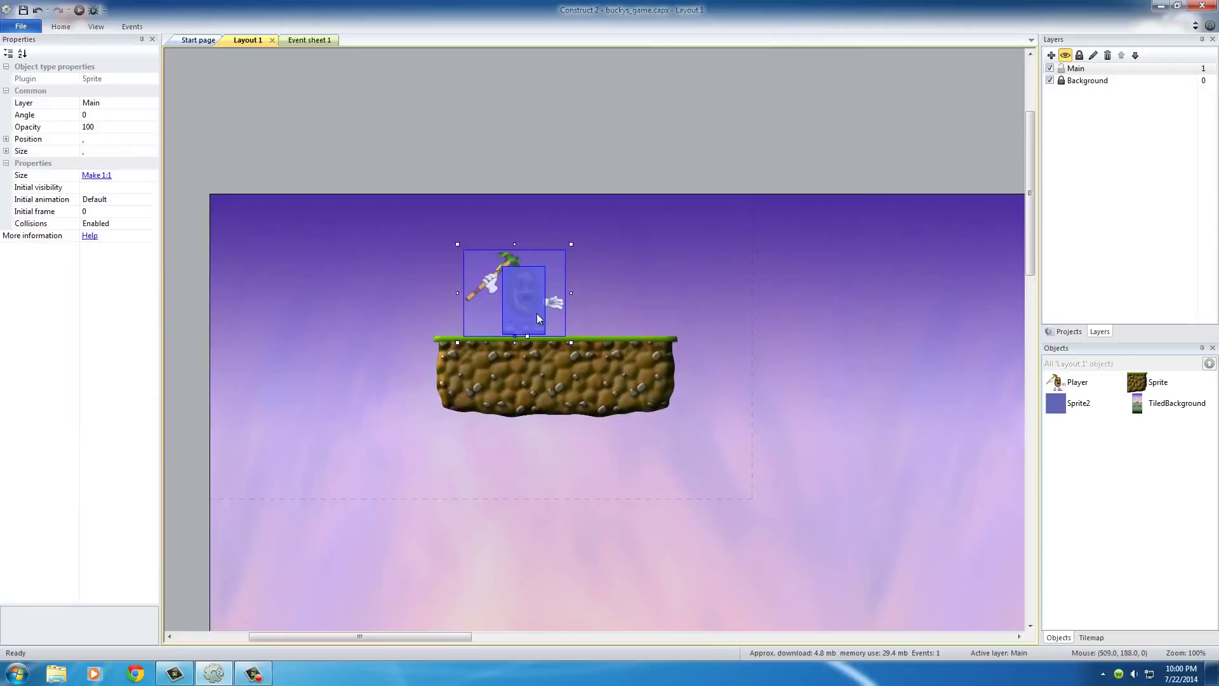
left_click_drag(538, 317, 727, 318)
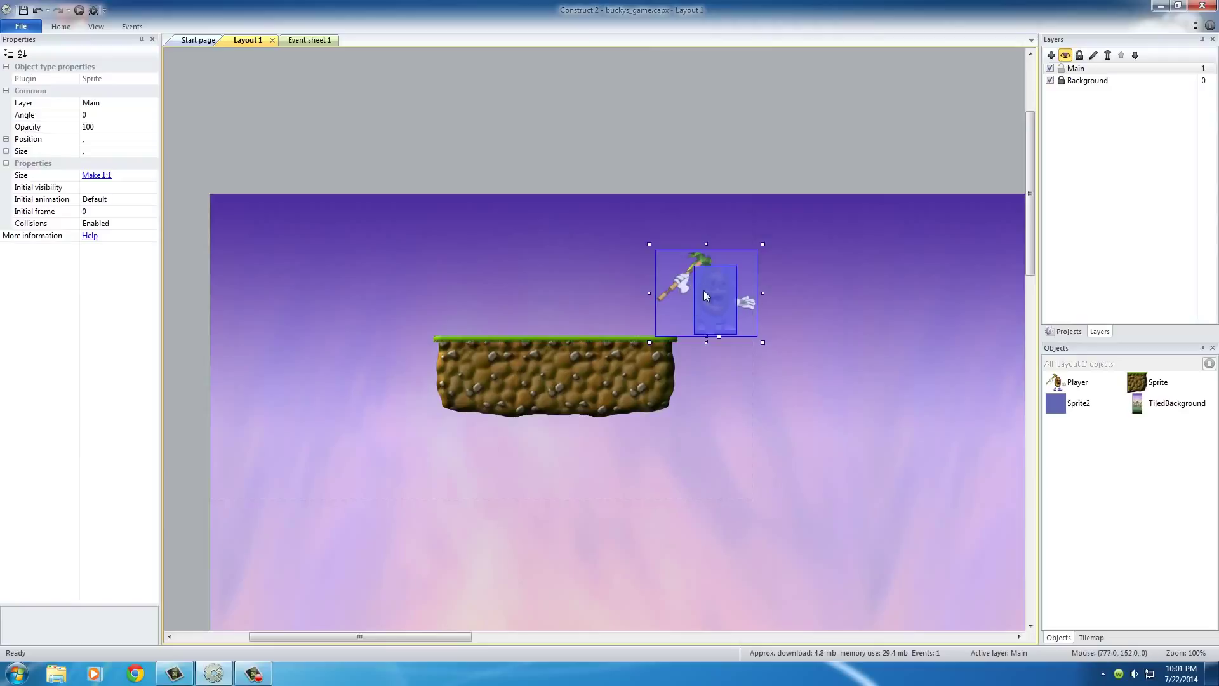
left_click_drag(706, 295, 529, 291)
left_click(656, 249)
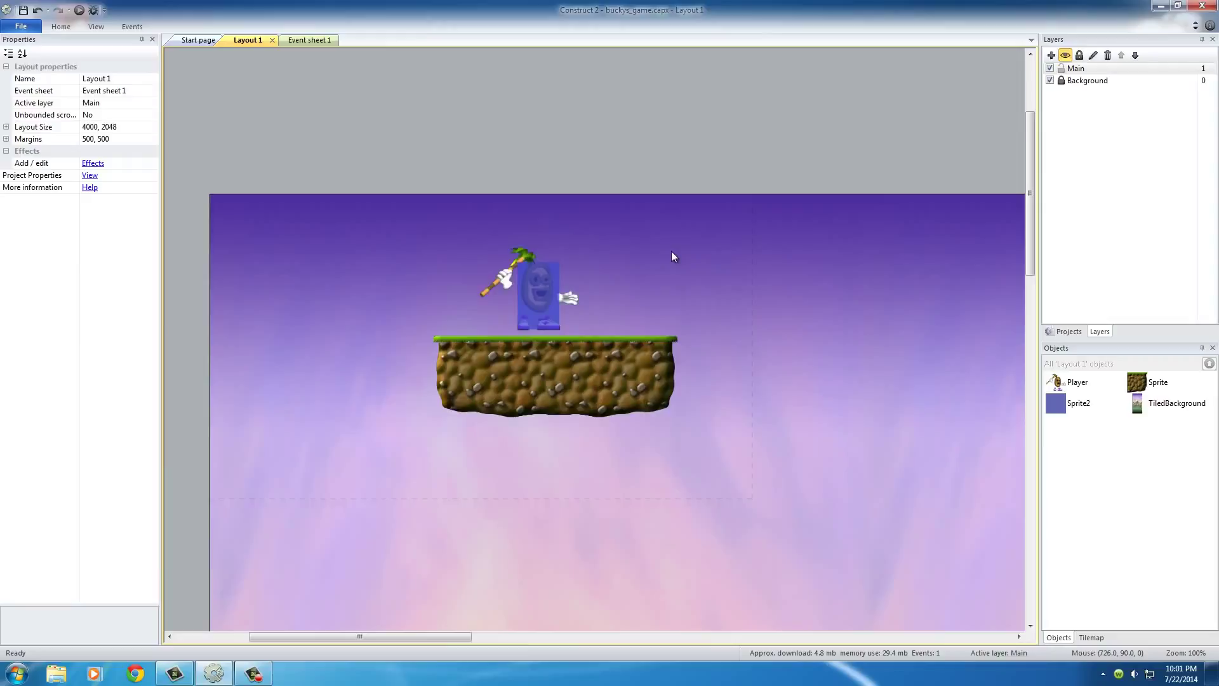
left_click(79, 11)
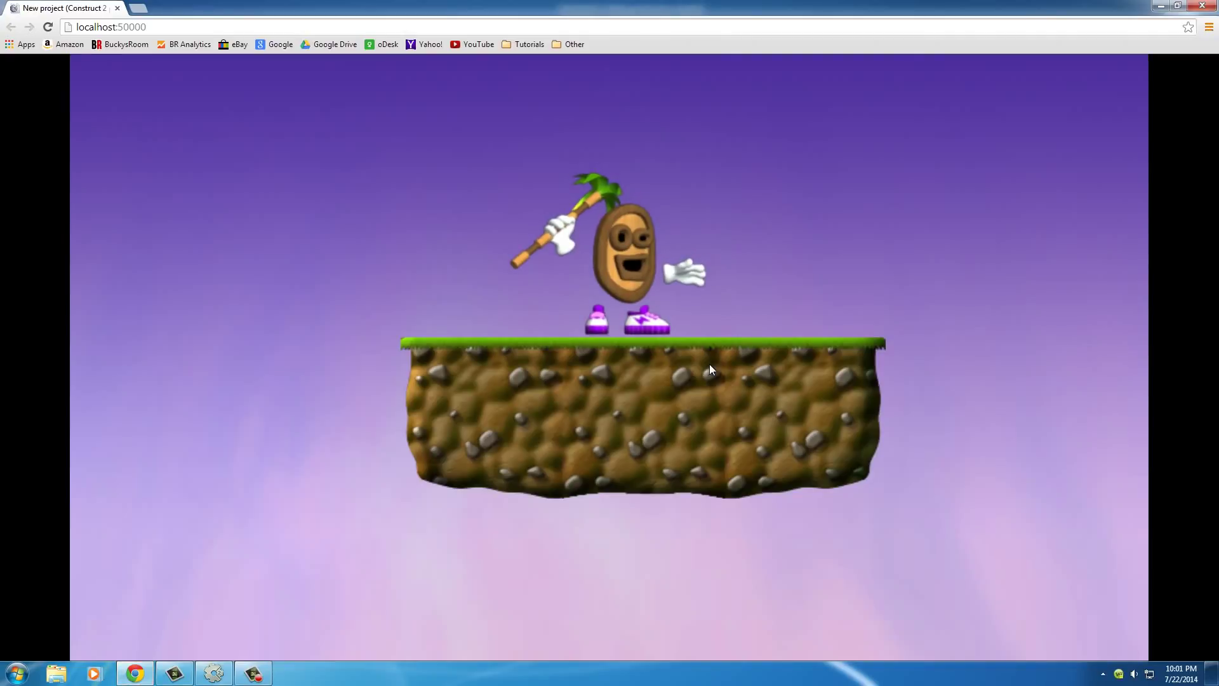
Test walking the player off the ground's right edge in the preview, reload it to repeat the test, and close the preview.
key("Right")
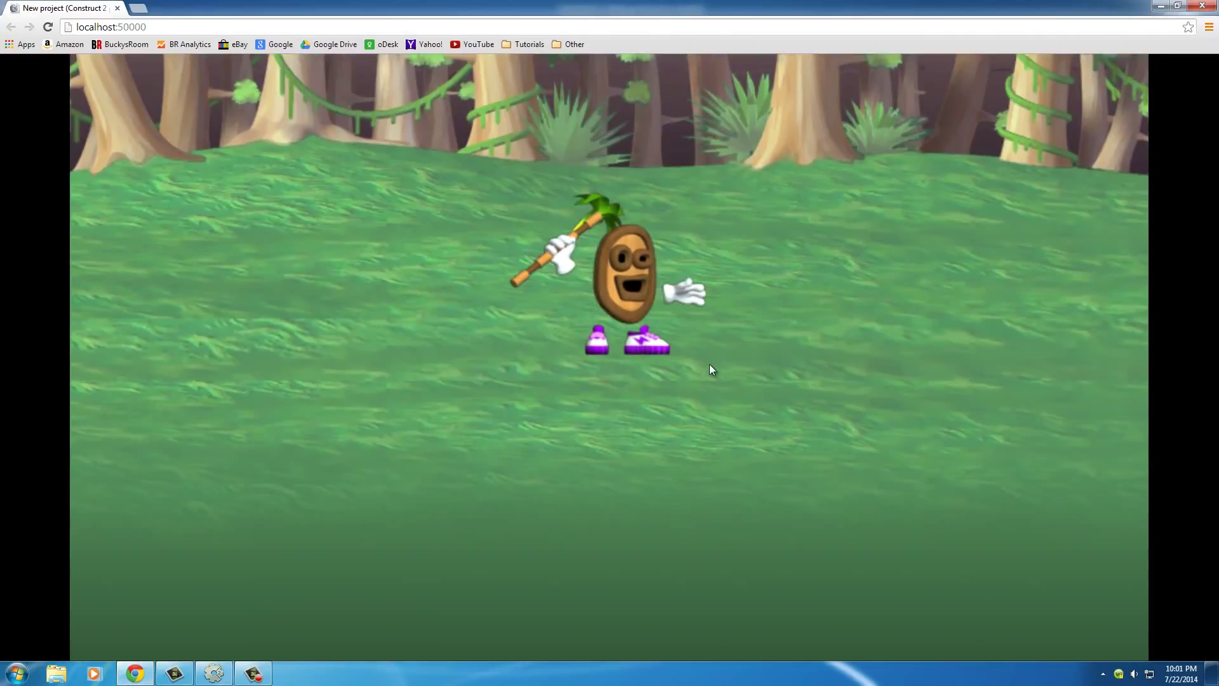
left_click(48, 26)
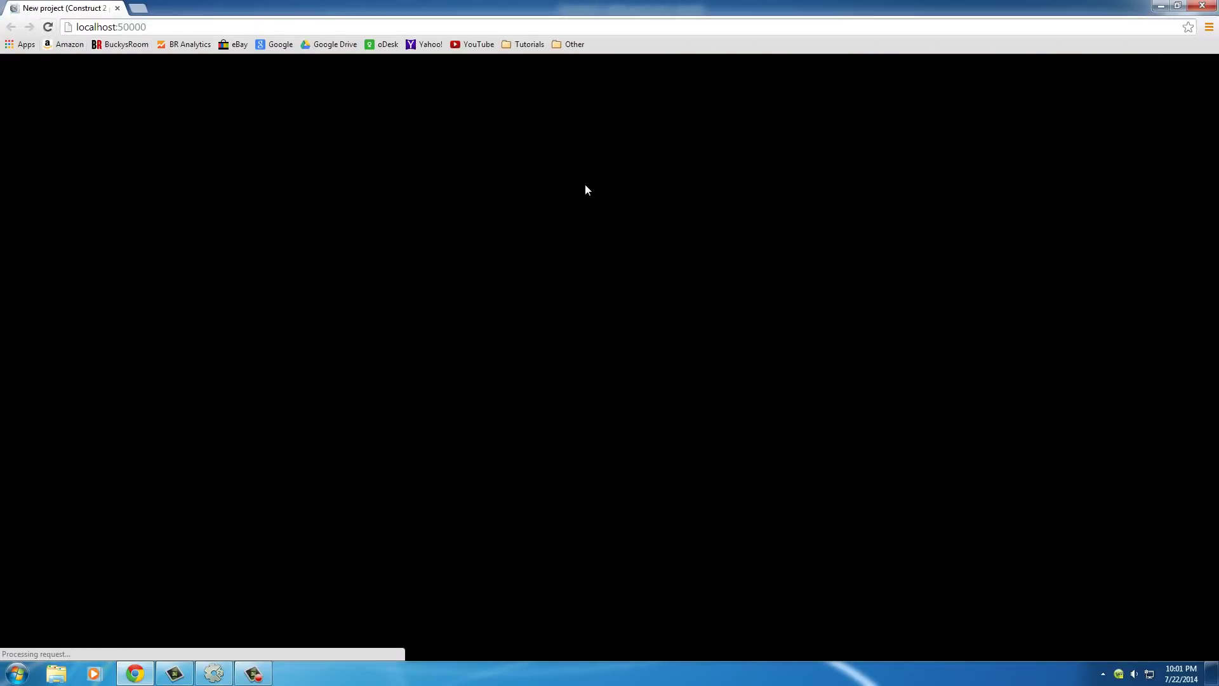
key("Right")
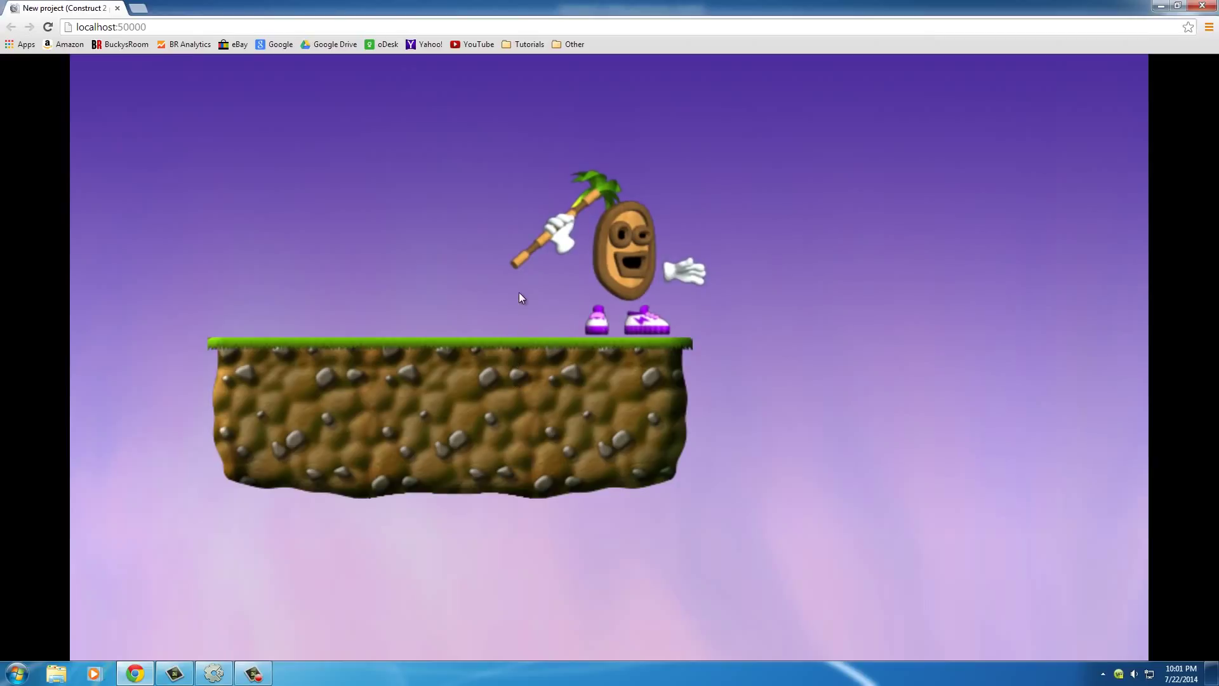
key("Right")
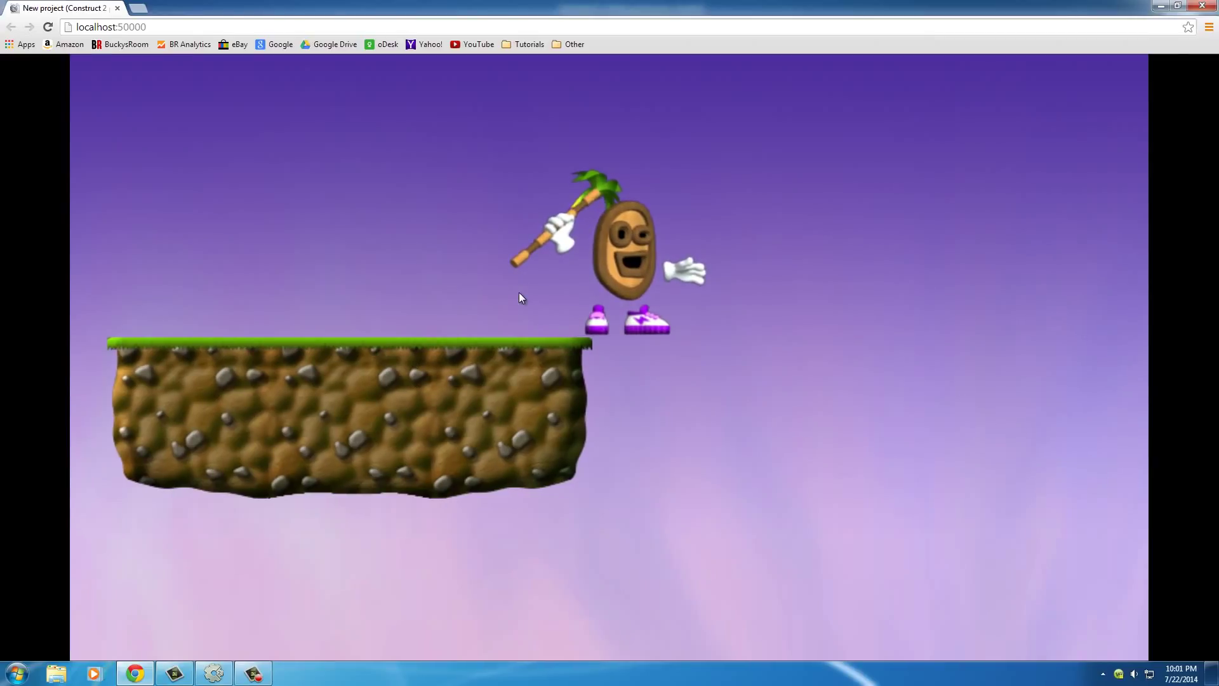
key("Right")
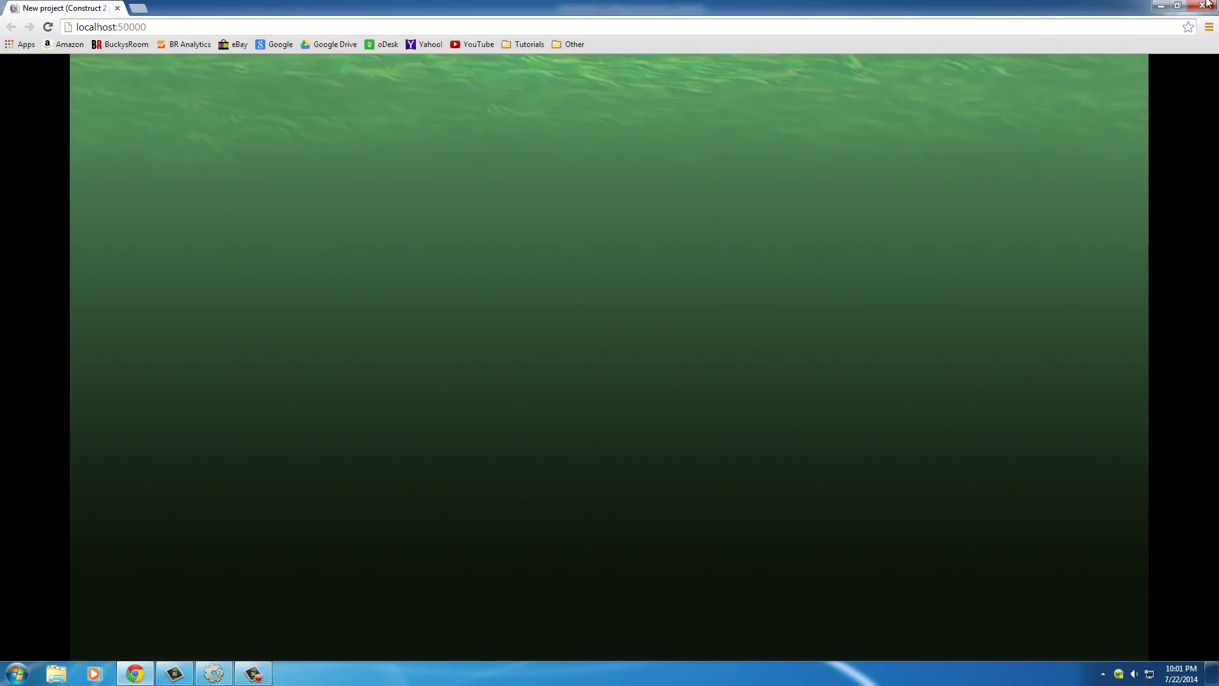
left_click(1205, 5)
Compare the properties of the blue box and the Player sprite in Layout 1.
left_click(546, 296)
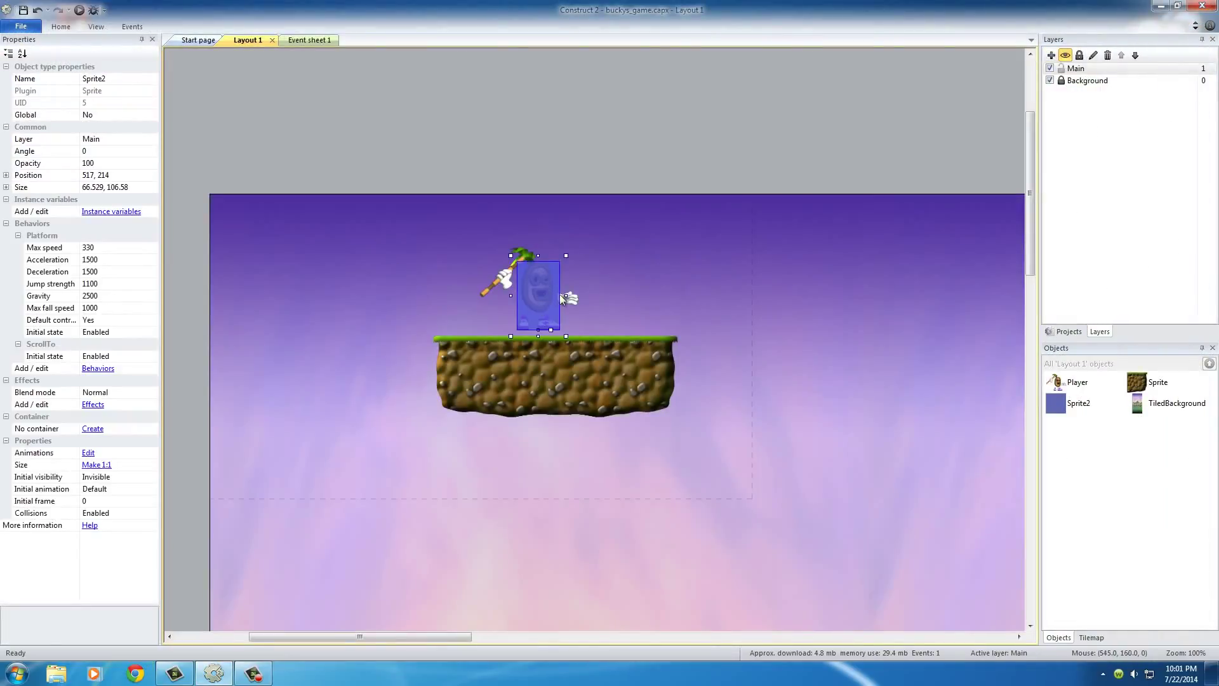
left_click(593, 273)
left_click(483, 291)
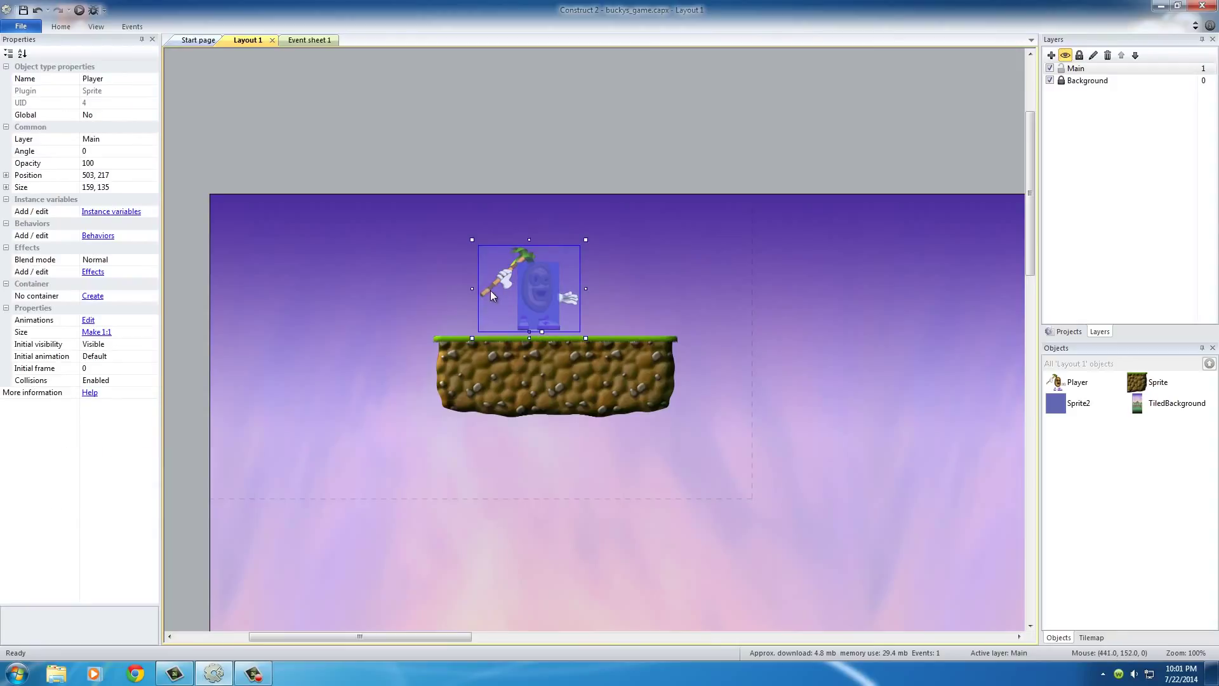
left_click(682, 257)
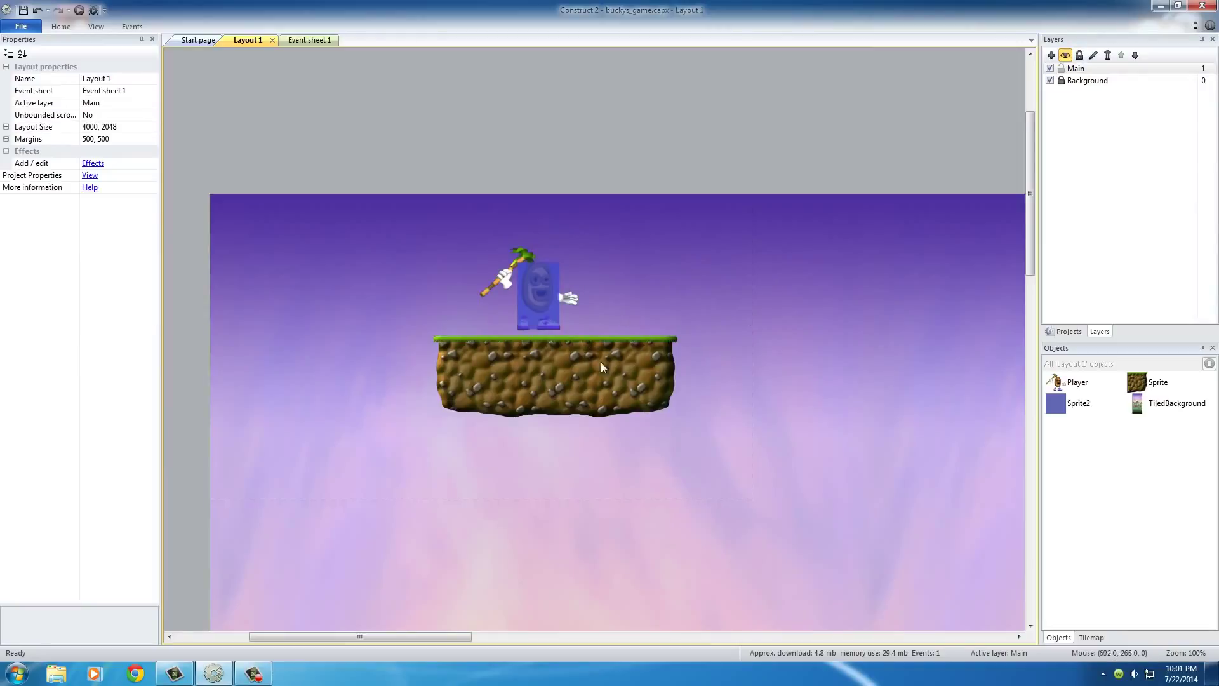
Rename the blue box sprite over the player as PlayerBox.
left_click(546, 307)
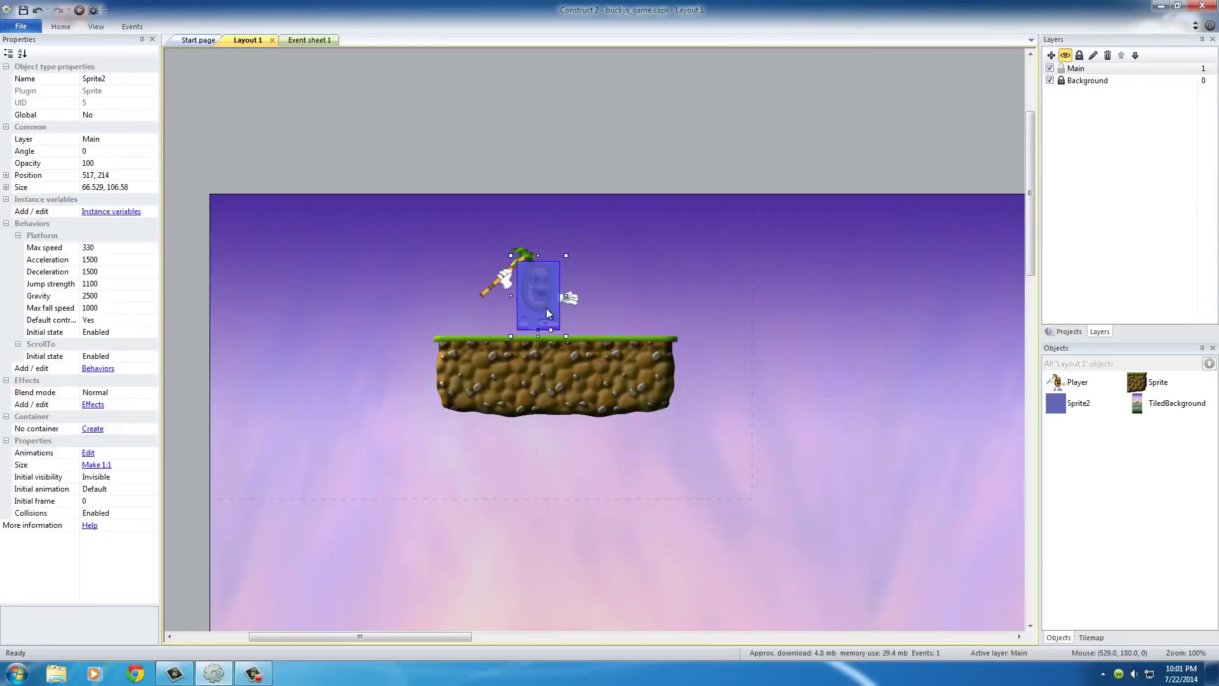
left_click(105, 80)
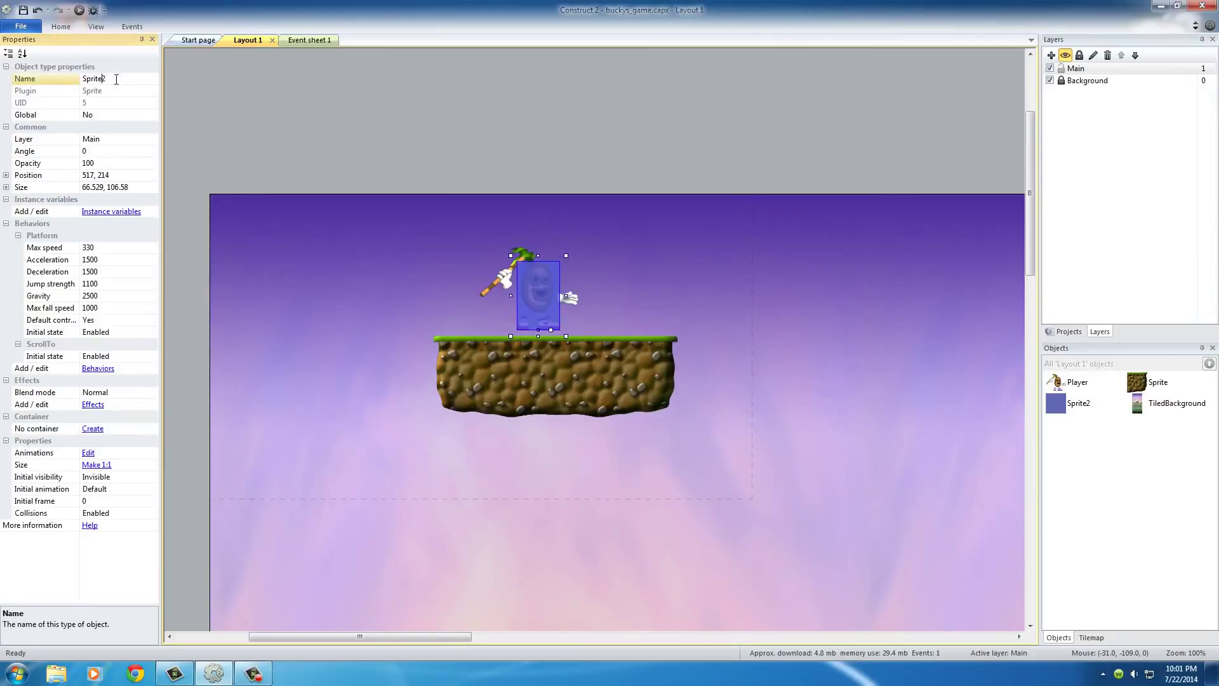
left_click(117, 79)
type("PlayerBox")
left_click(652, 273)
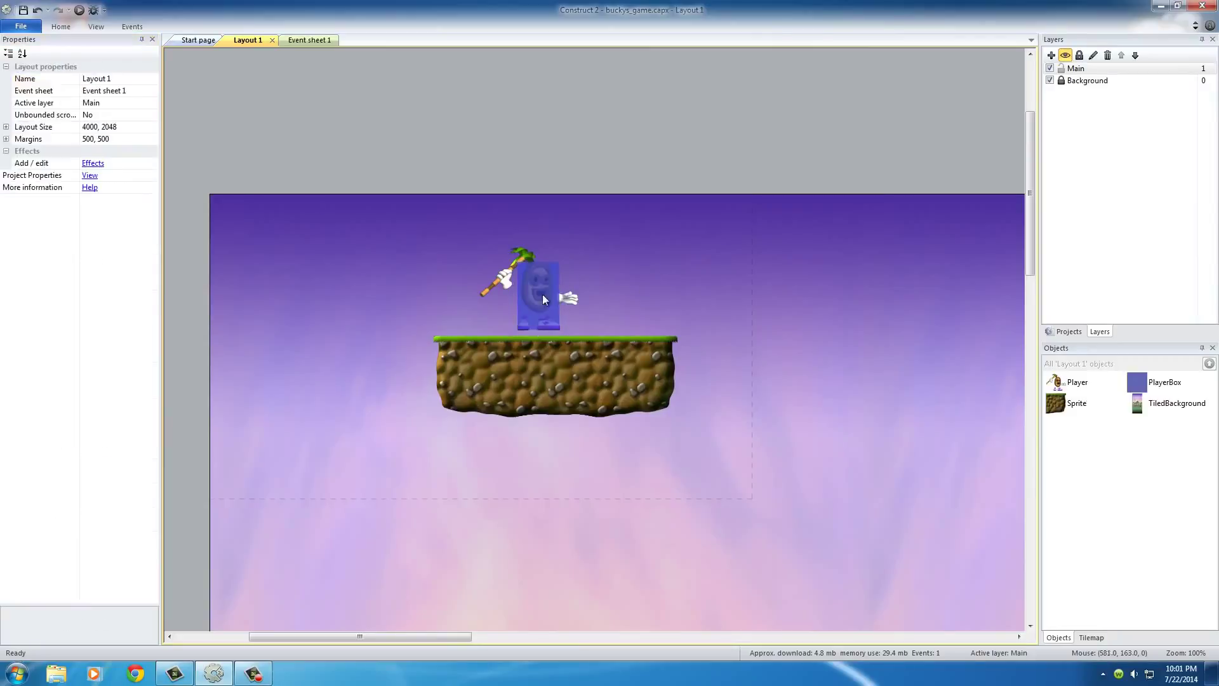
Check the box's name in the event sheet's set-position action and review the PlayerBox and Player objects in Layout 1.
left_click(542, 294)
left_click(305, 41)
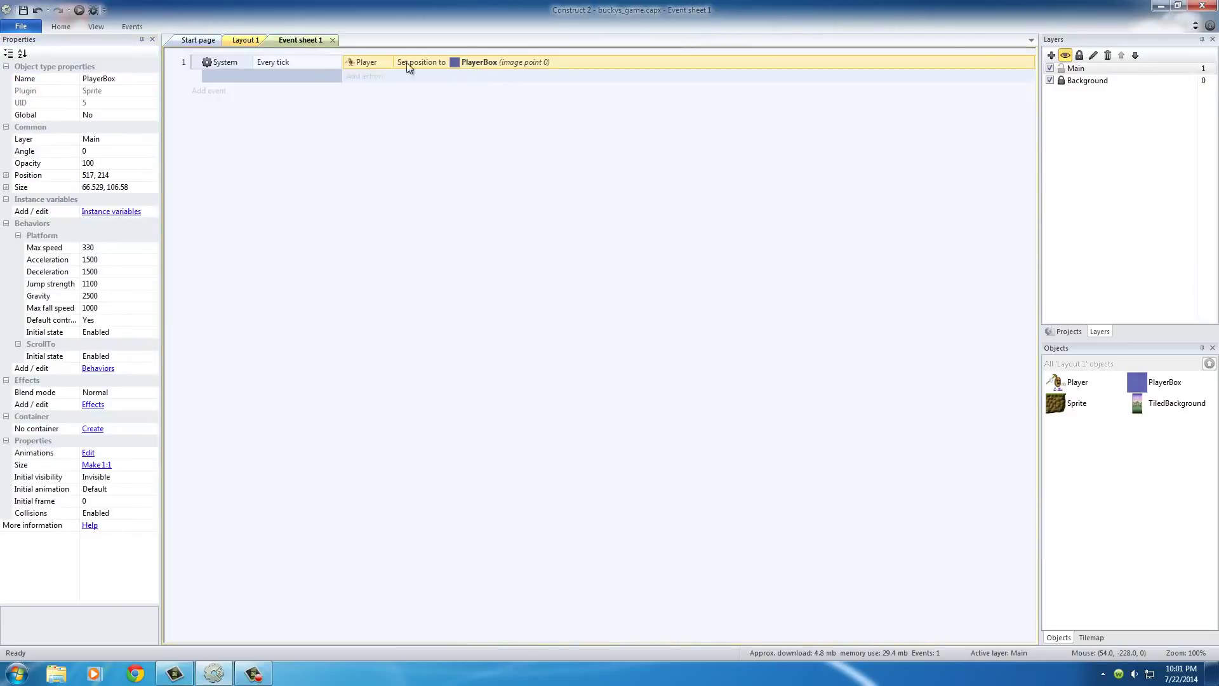
left_click(245, 40)
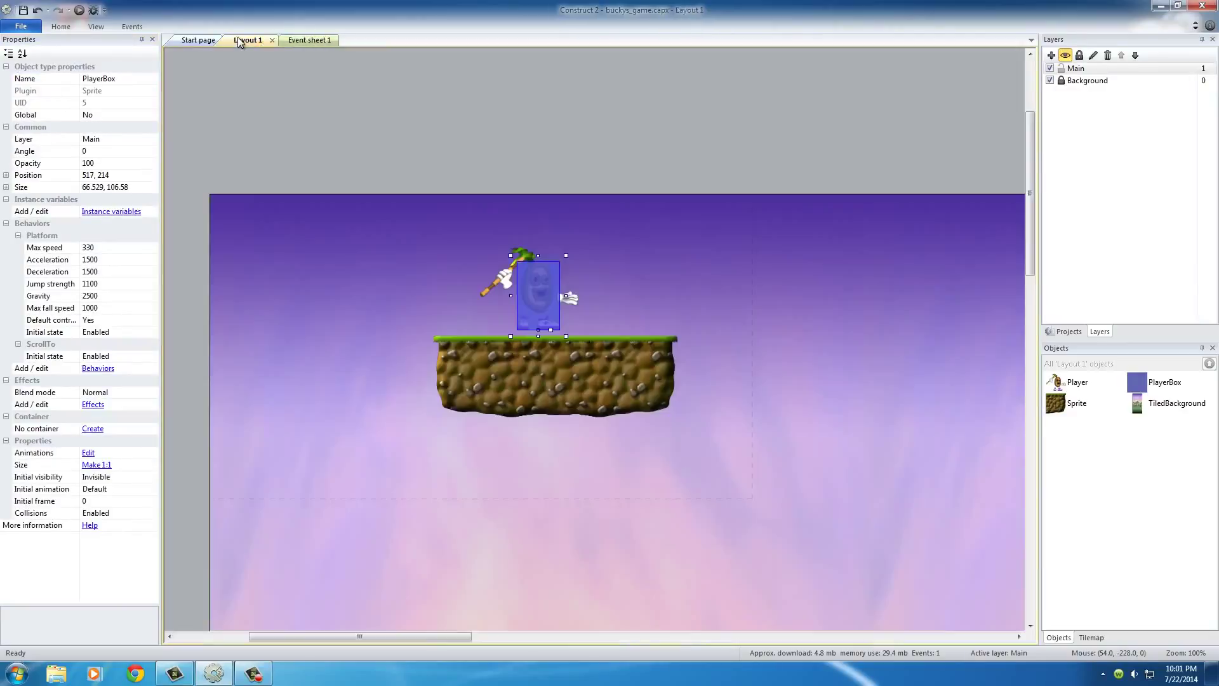
left_click(639, 279)
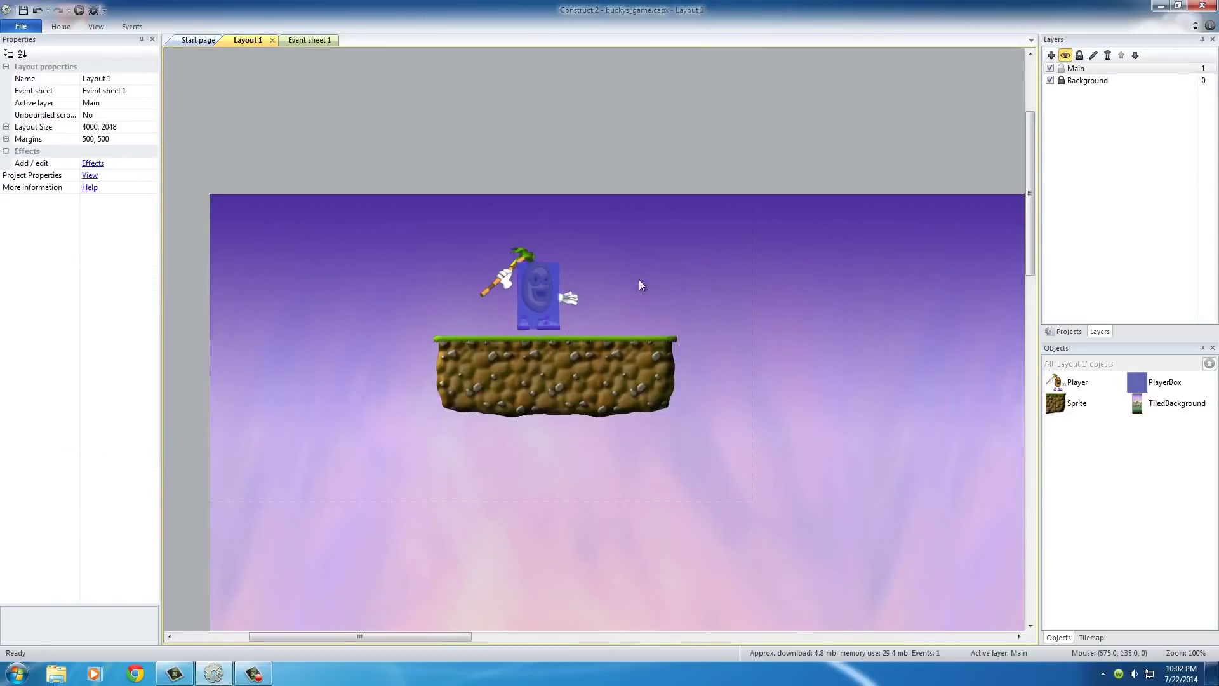
left_click(547, 305)
left_click(484, 290)
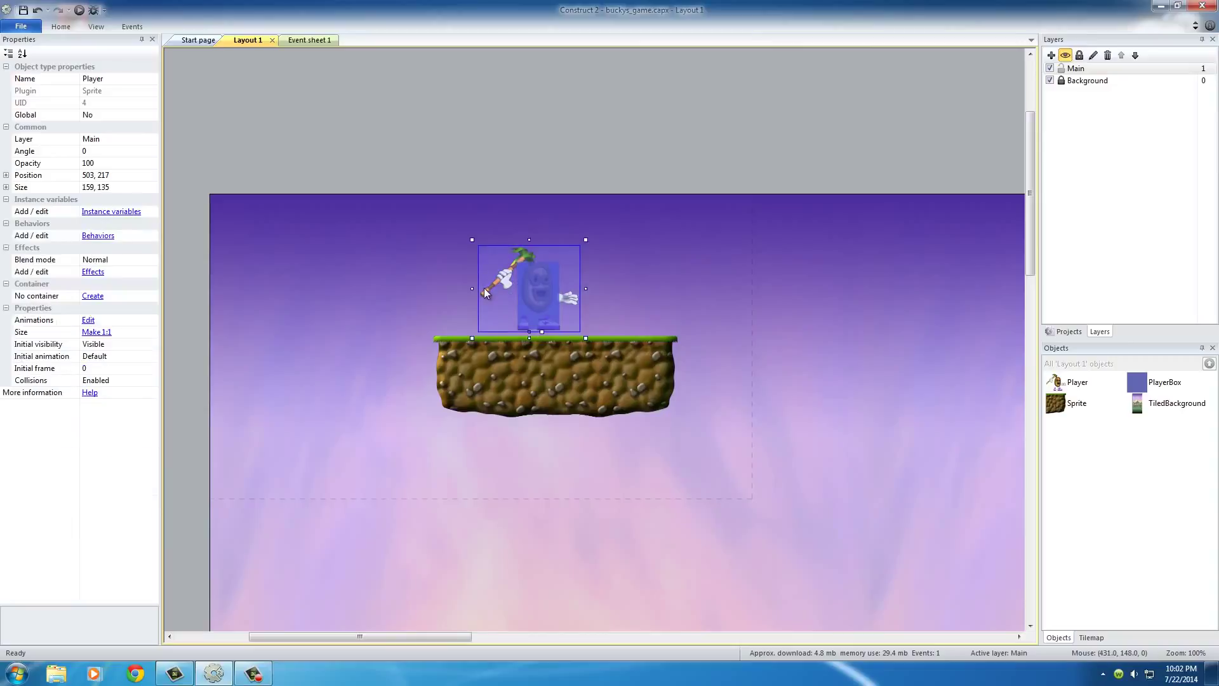